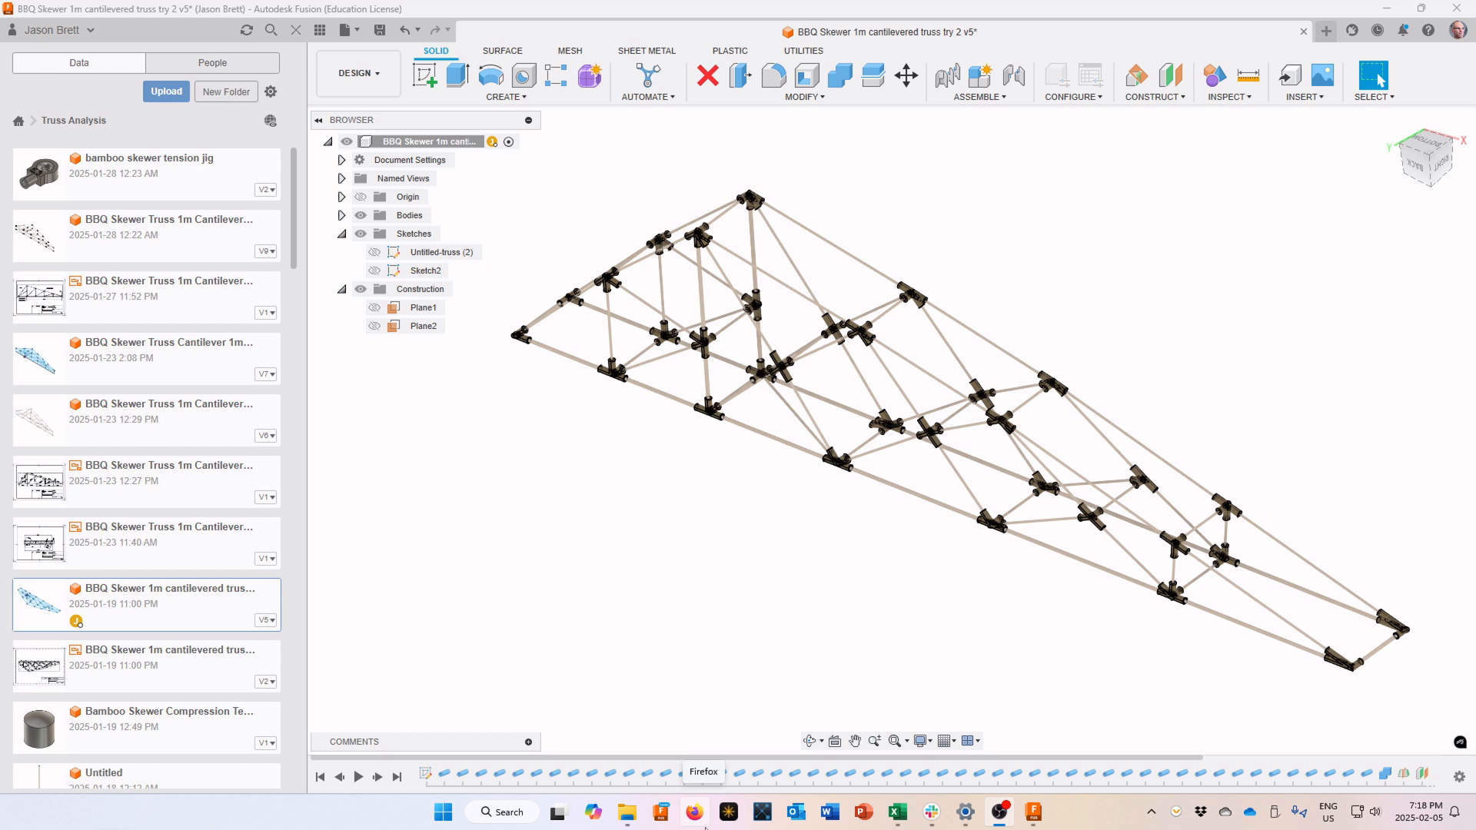
Set the design history preference to Capture Design History (Parametric Modeling)
left_click(1455, 32)
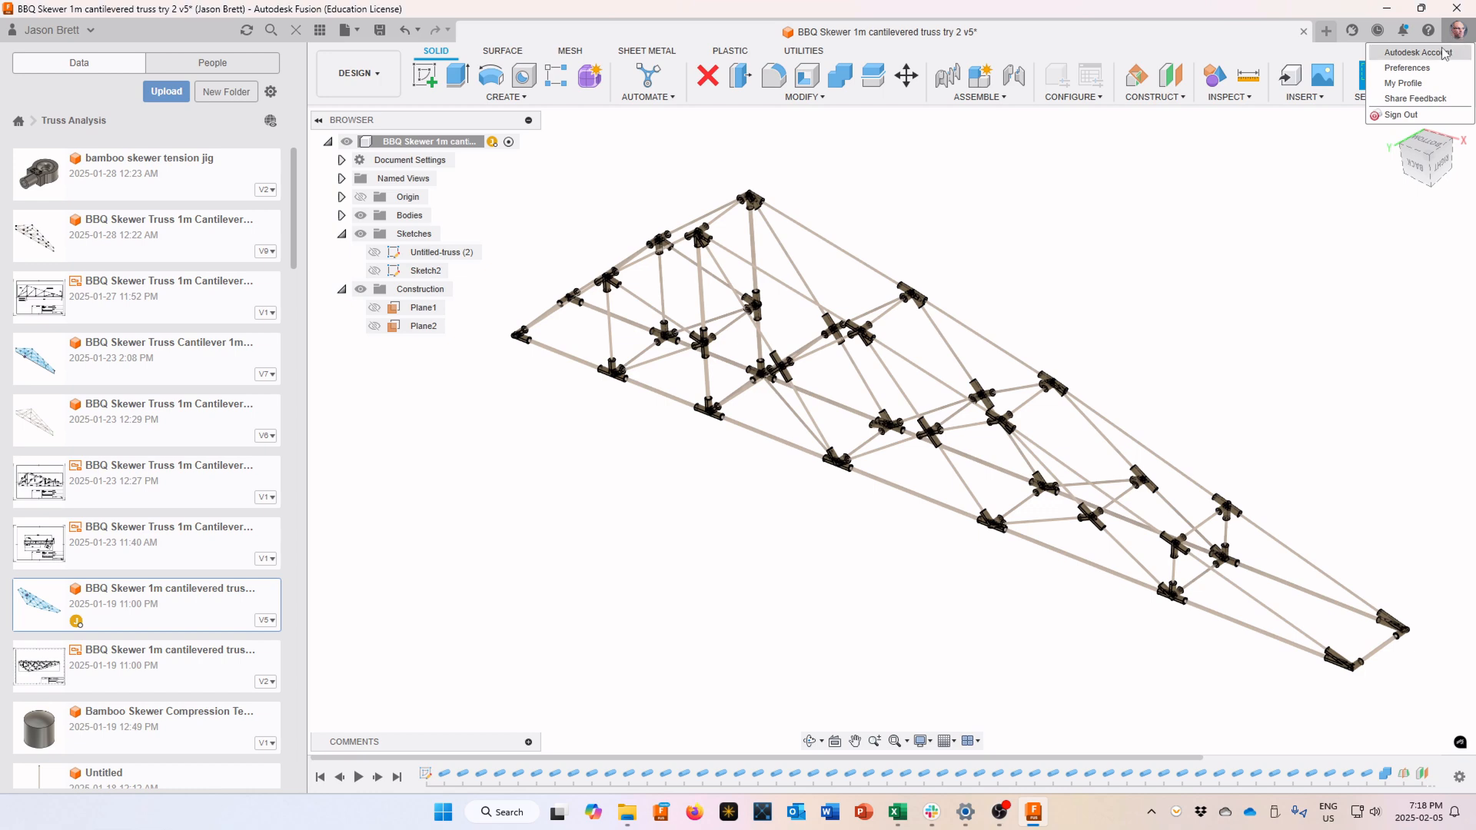
left_click(1414, 68)
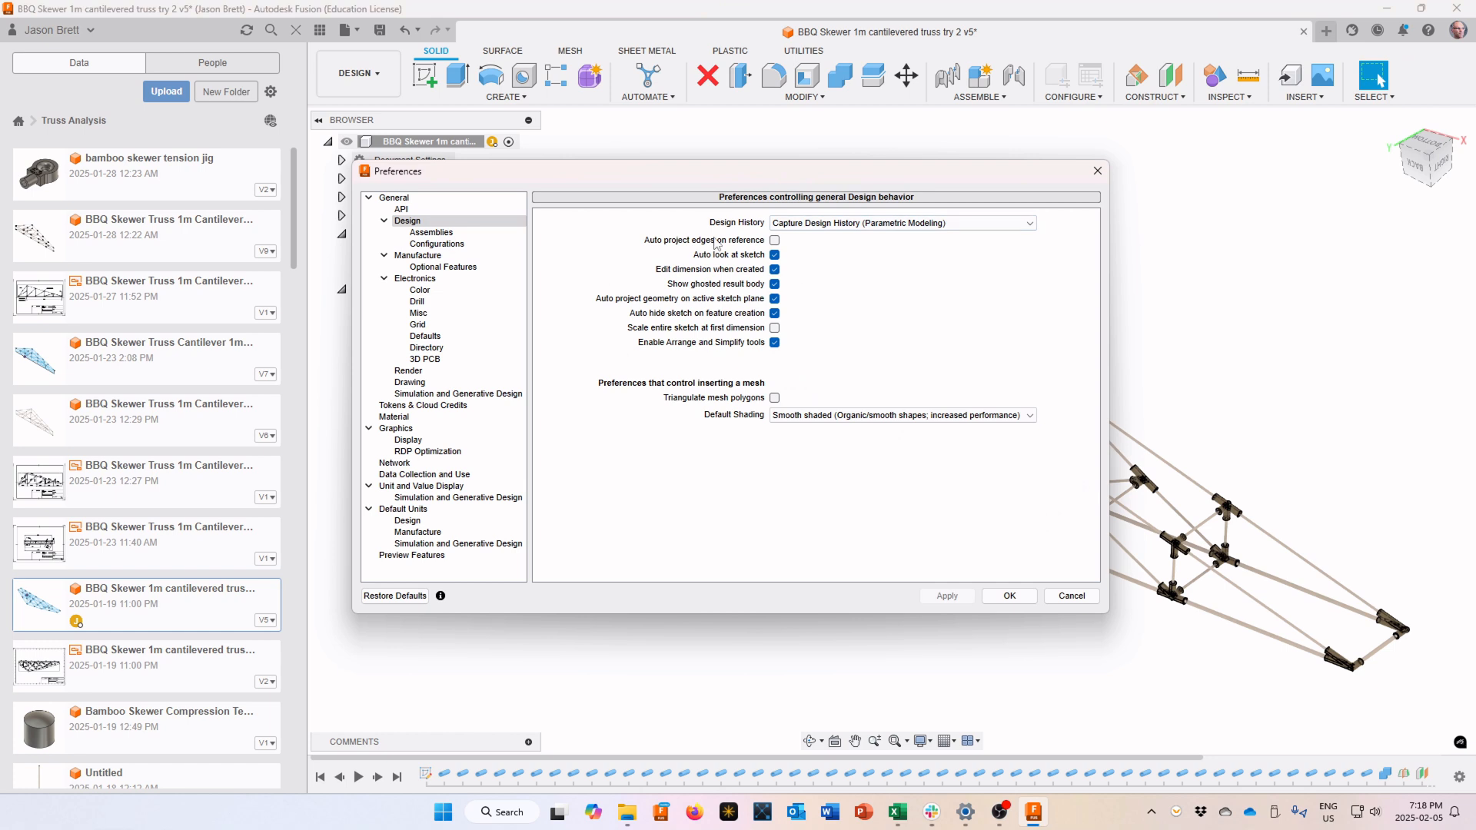
left_click(412, 222)
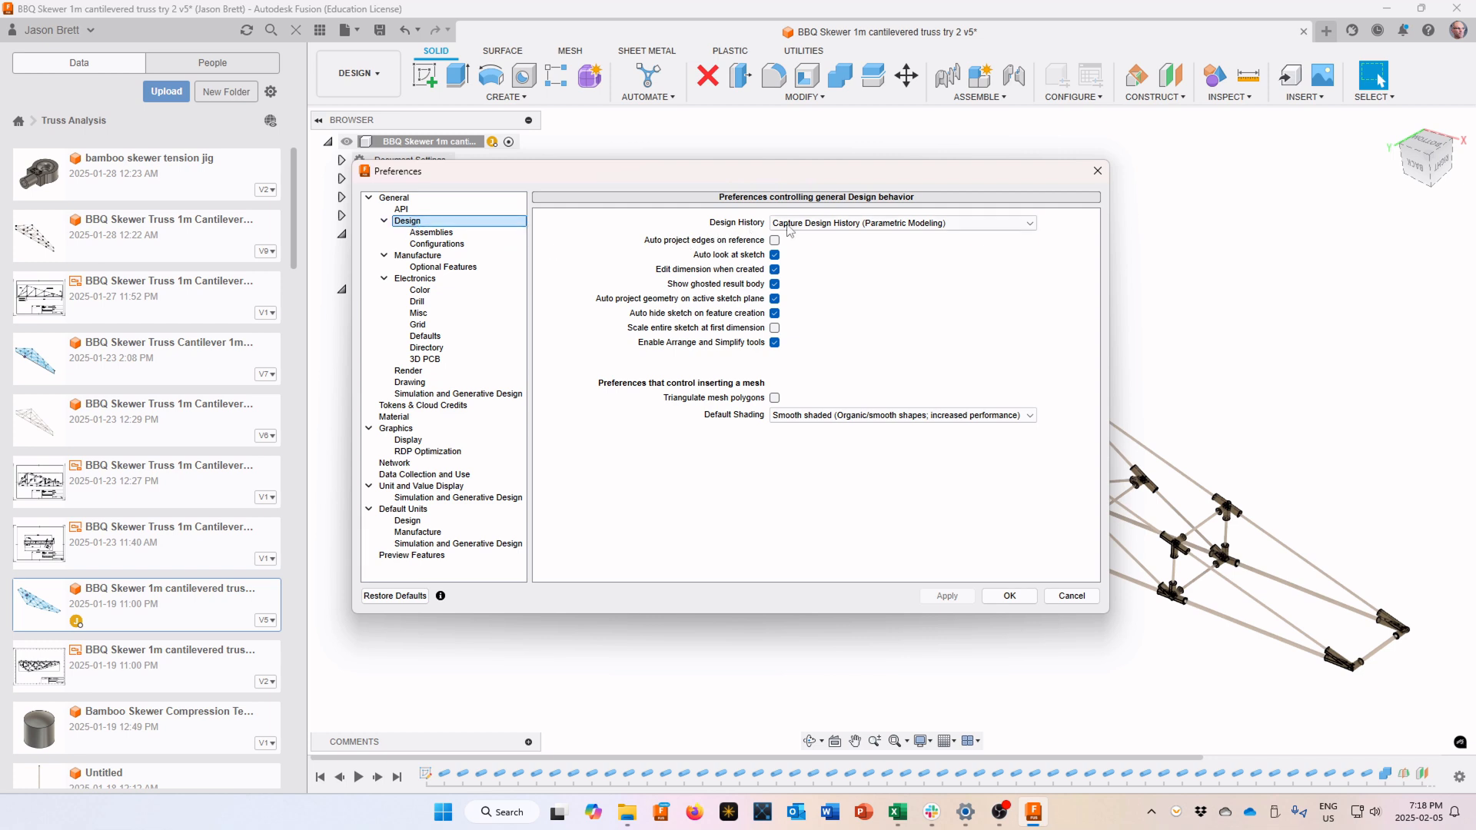
left_click(864, 228)
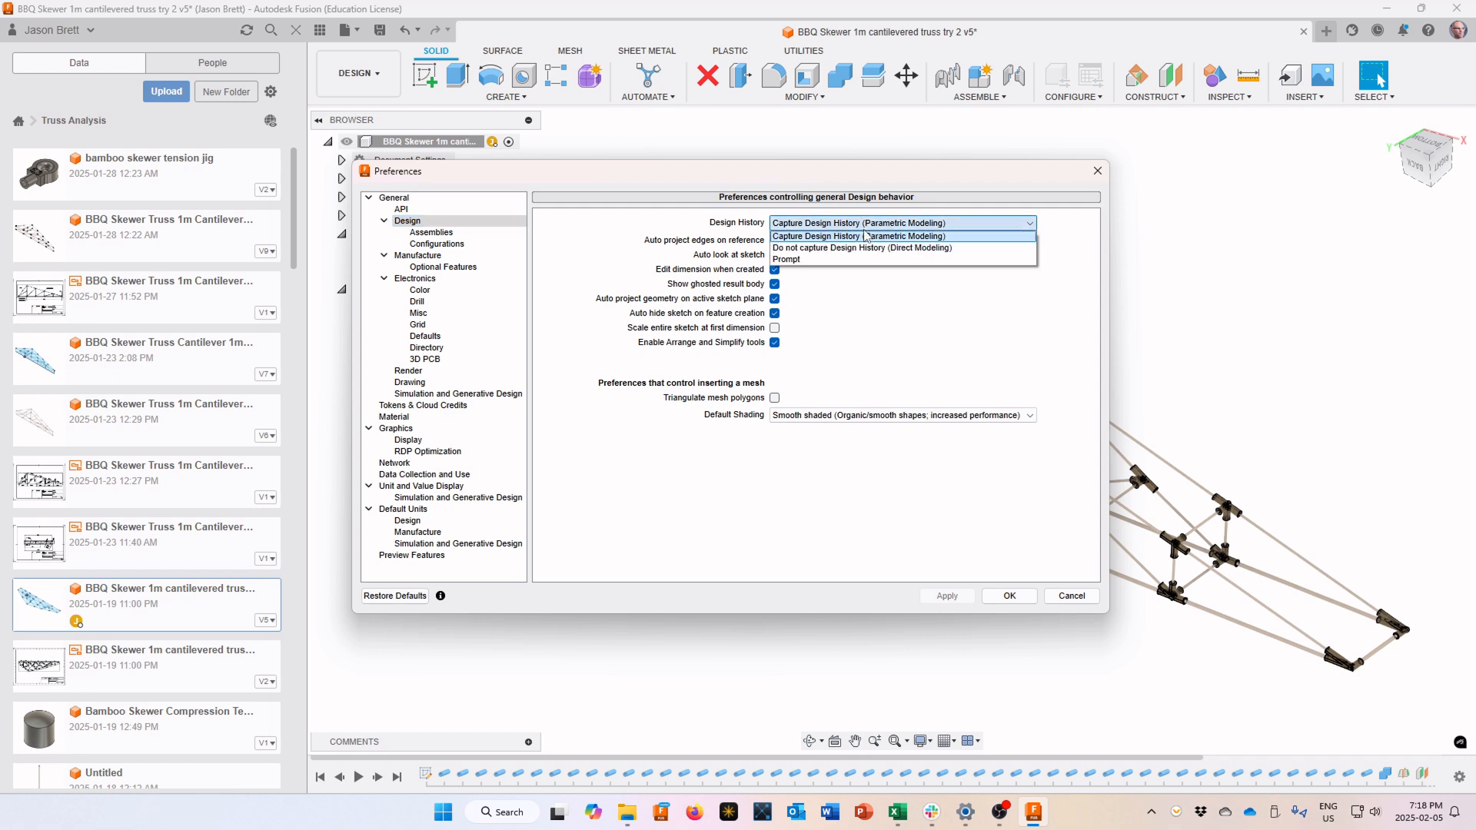
left_click(866, 234)
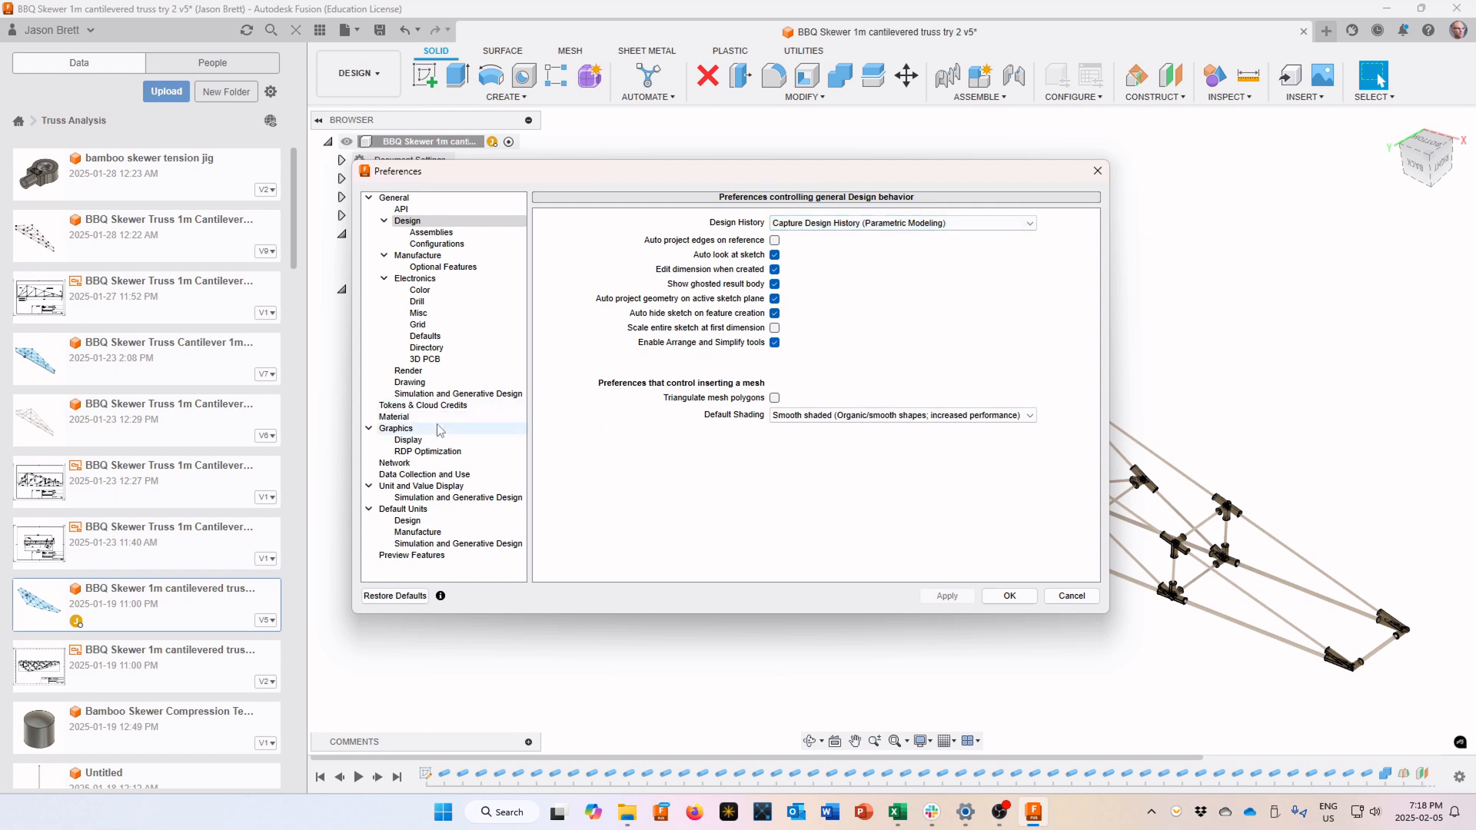
Review the default units for new designs and for simulation and generative design, and accept the preferences
left_click(401, 510)
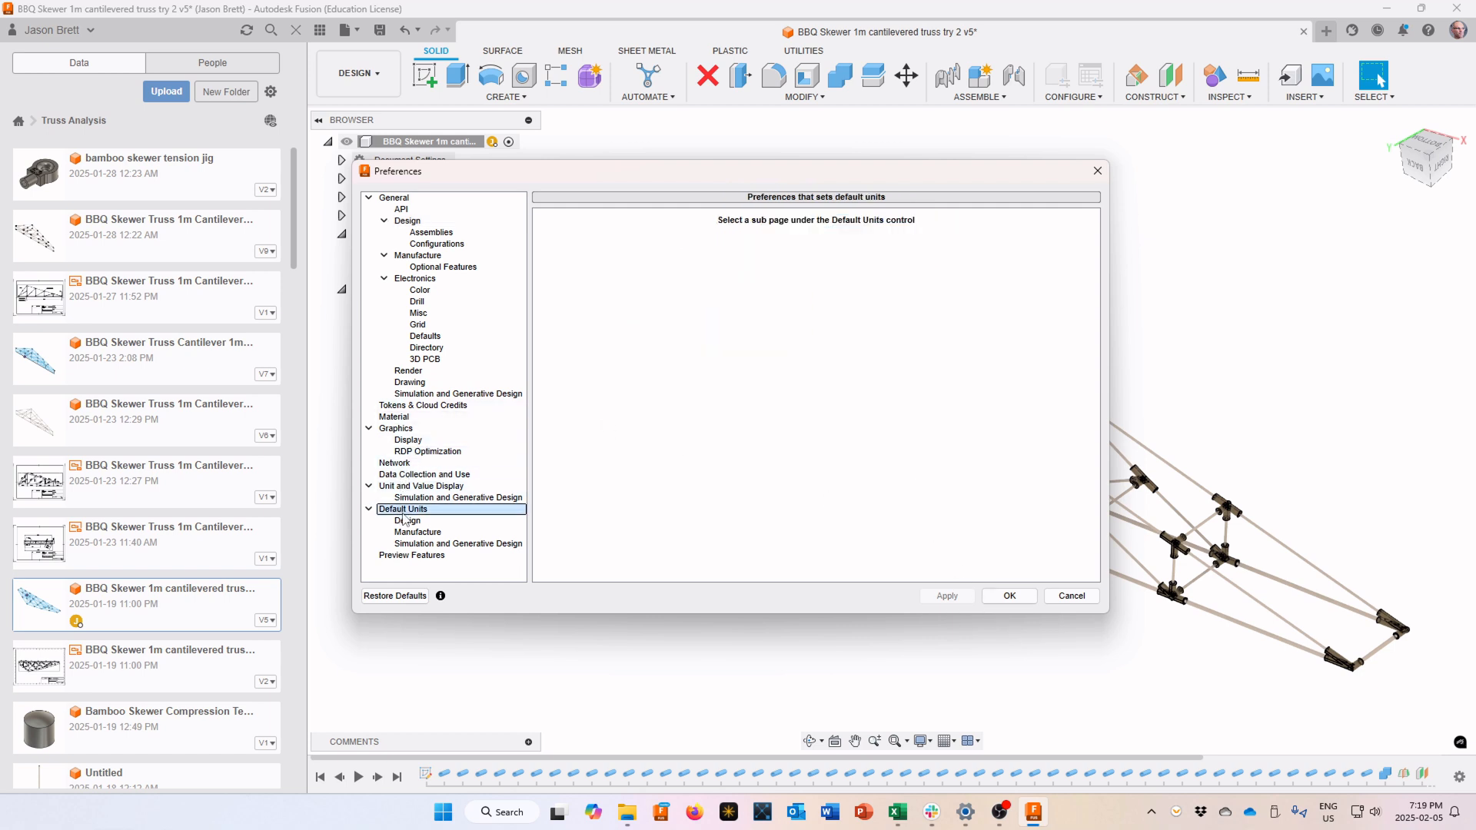
left_click(408, 523)
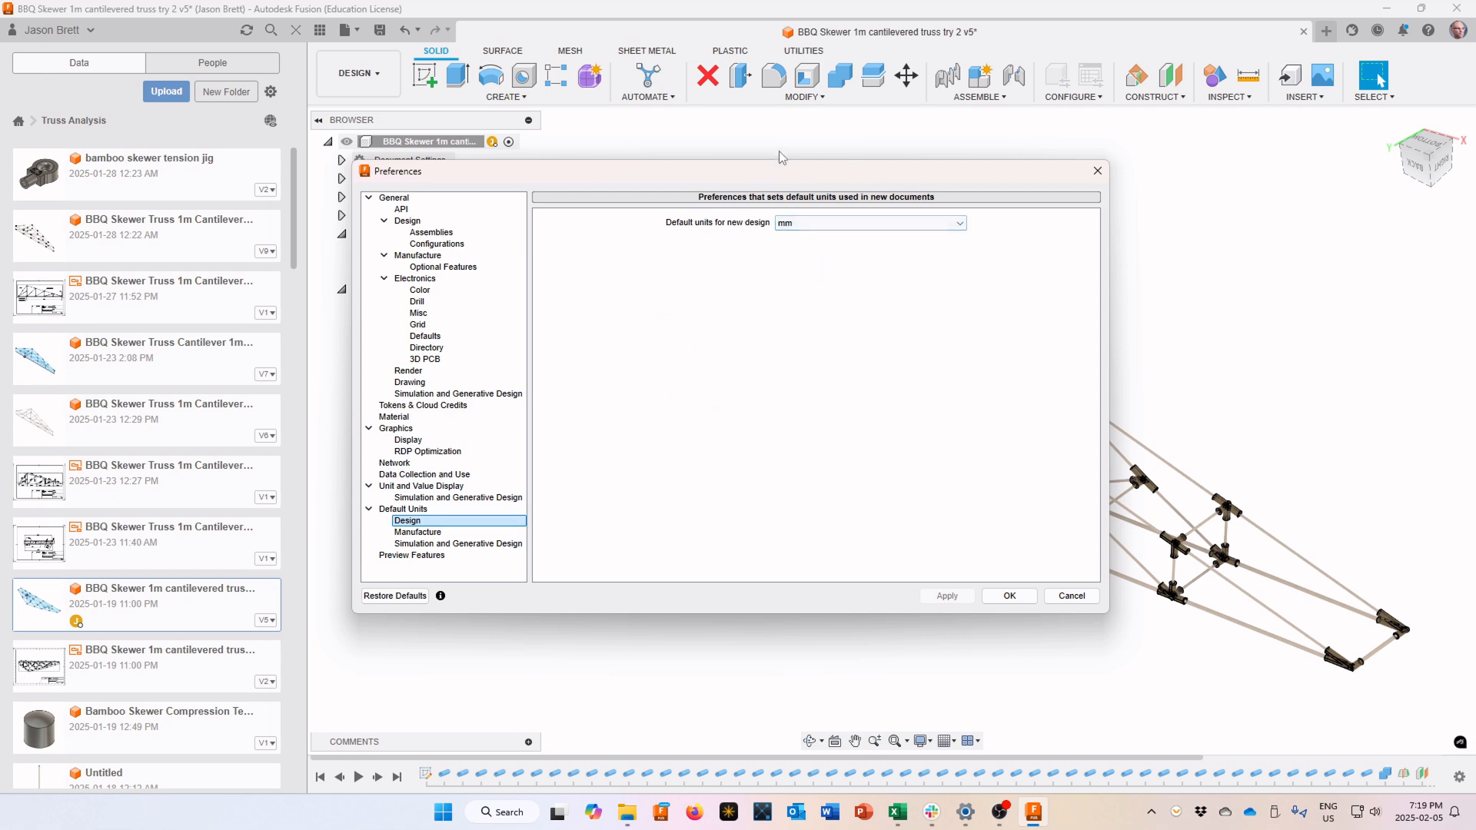
left_click(468, 545)
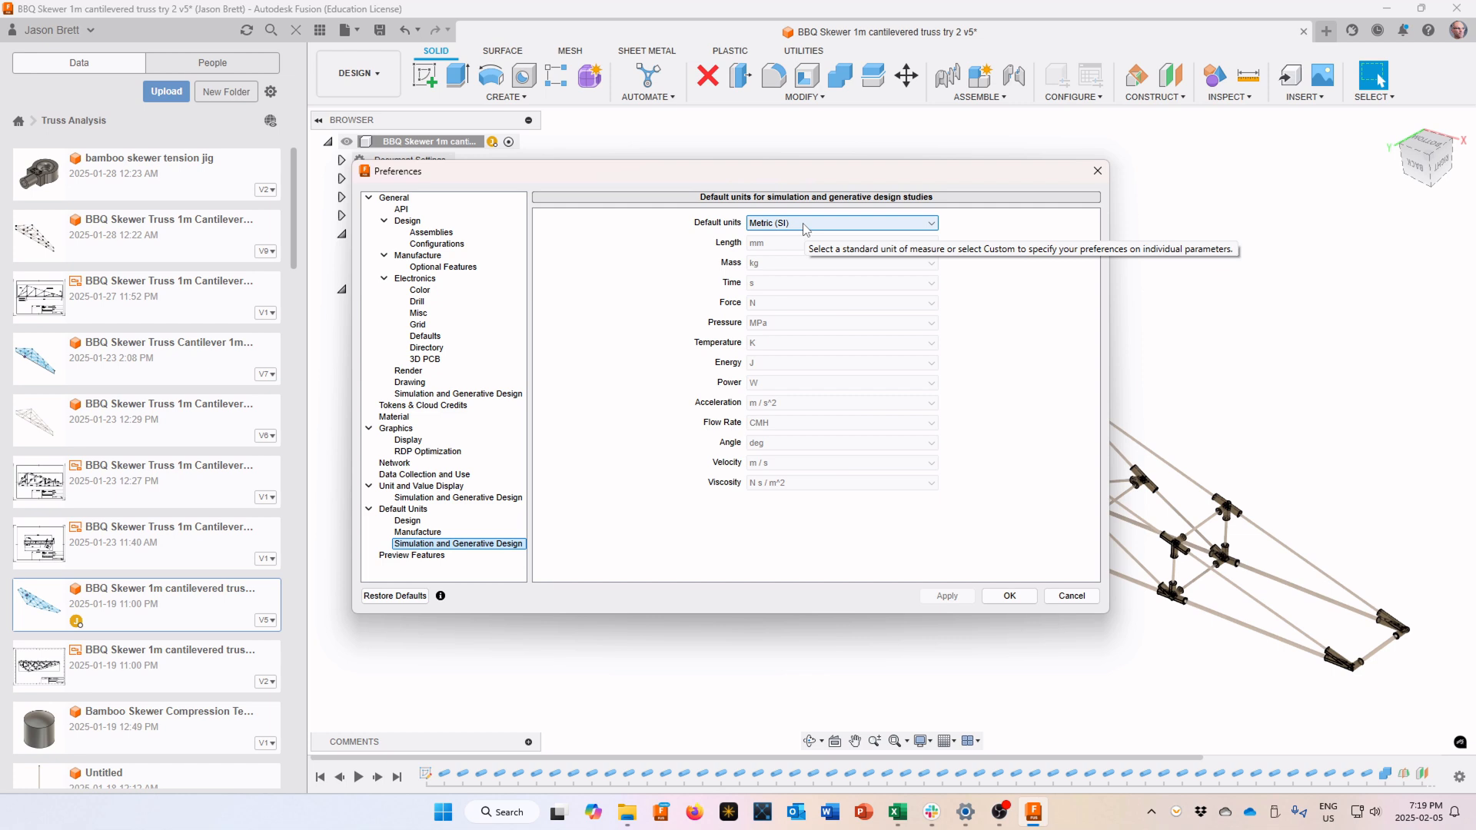
left_click(1009, 596)
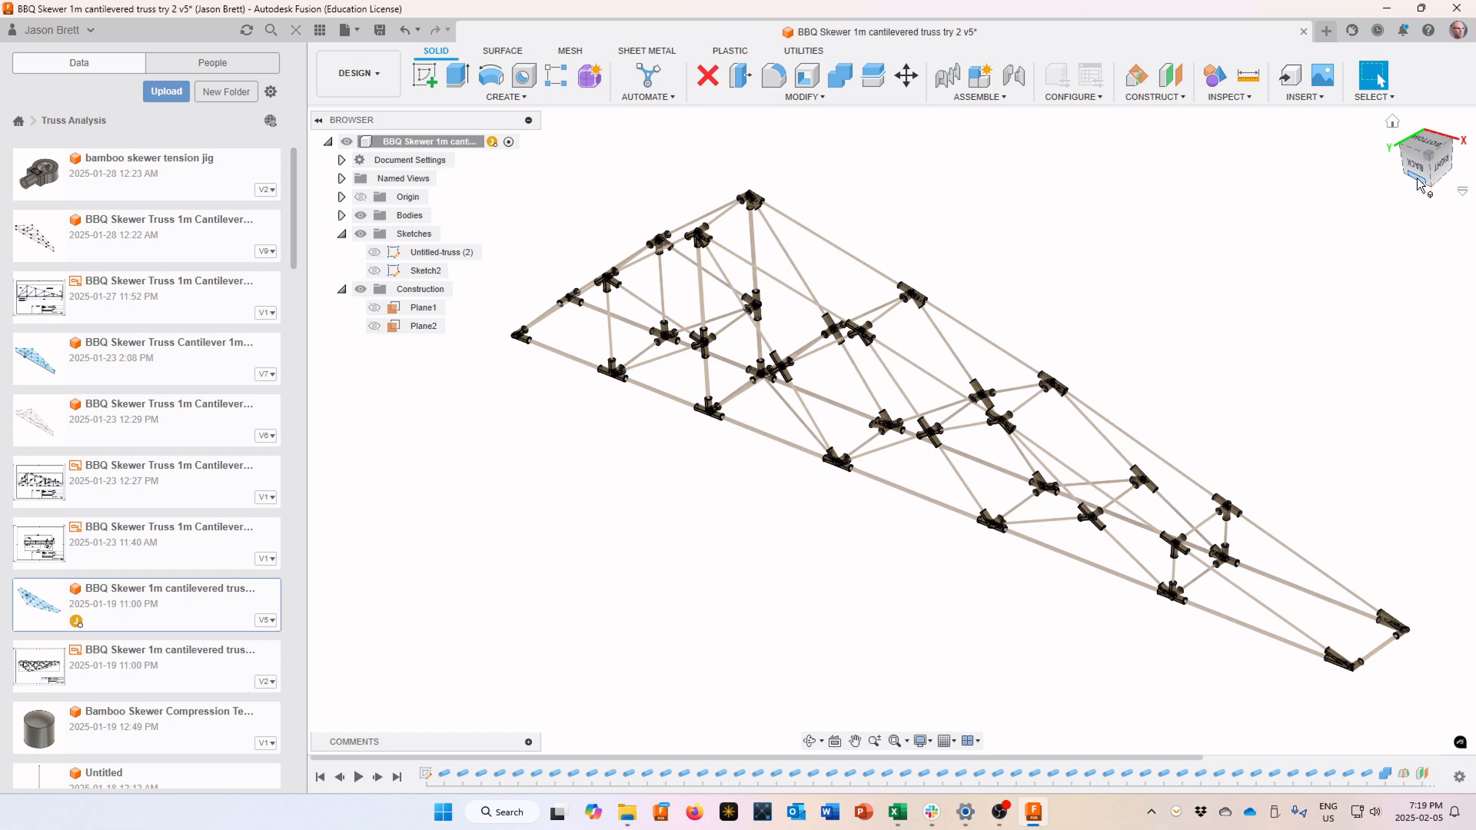
Orient the truss to the front view and rotate that view 180 degrees so the Z axis points up
mouse_move(1420, 175)
left_mouse_down()
mouse_move(1416, 123)
mouse_move(1446, 149)
mouse_move(1434, 188)
left_mouse_up()
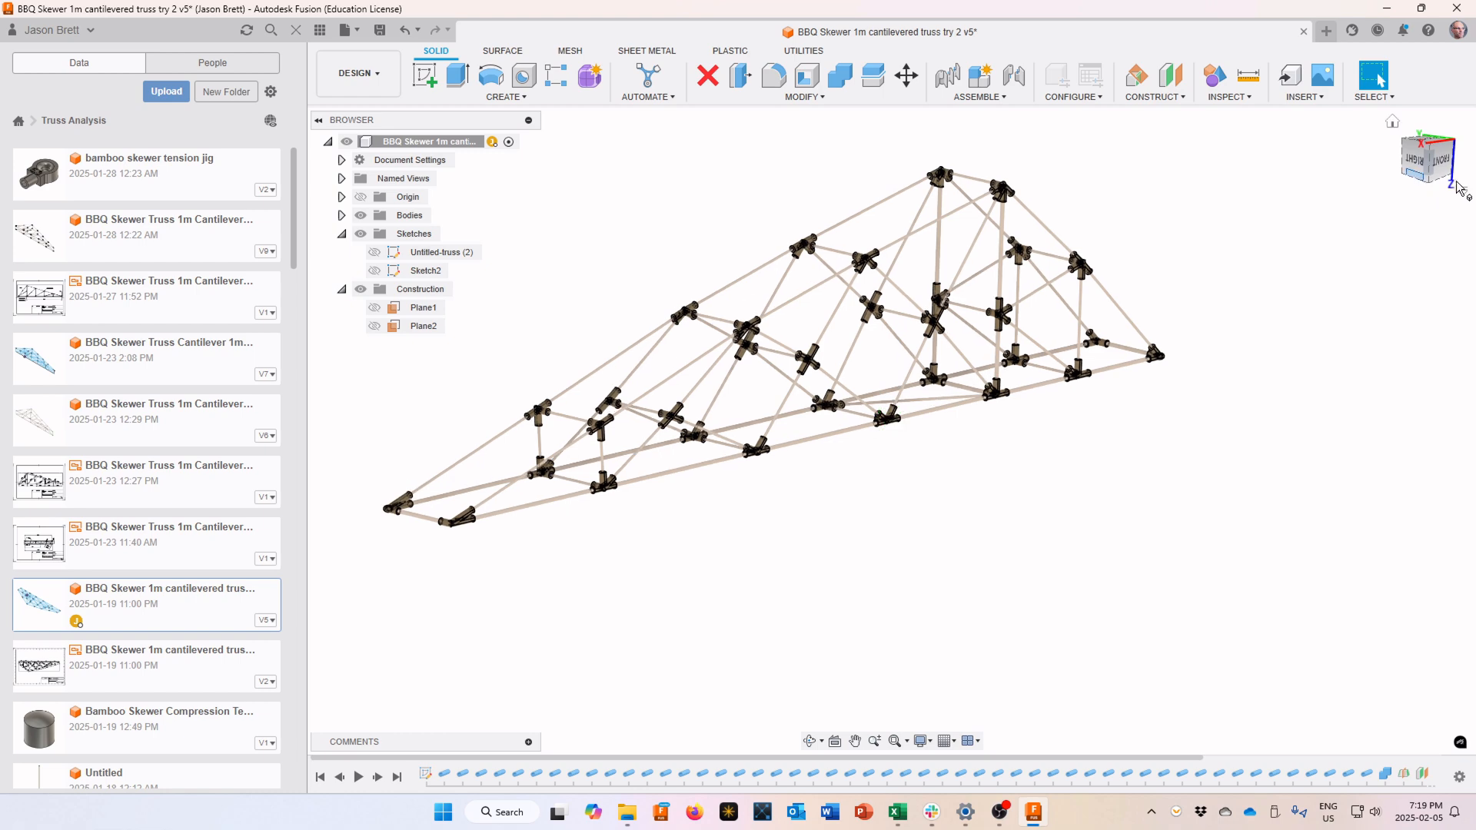
left_click(1442, 164)
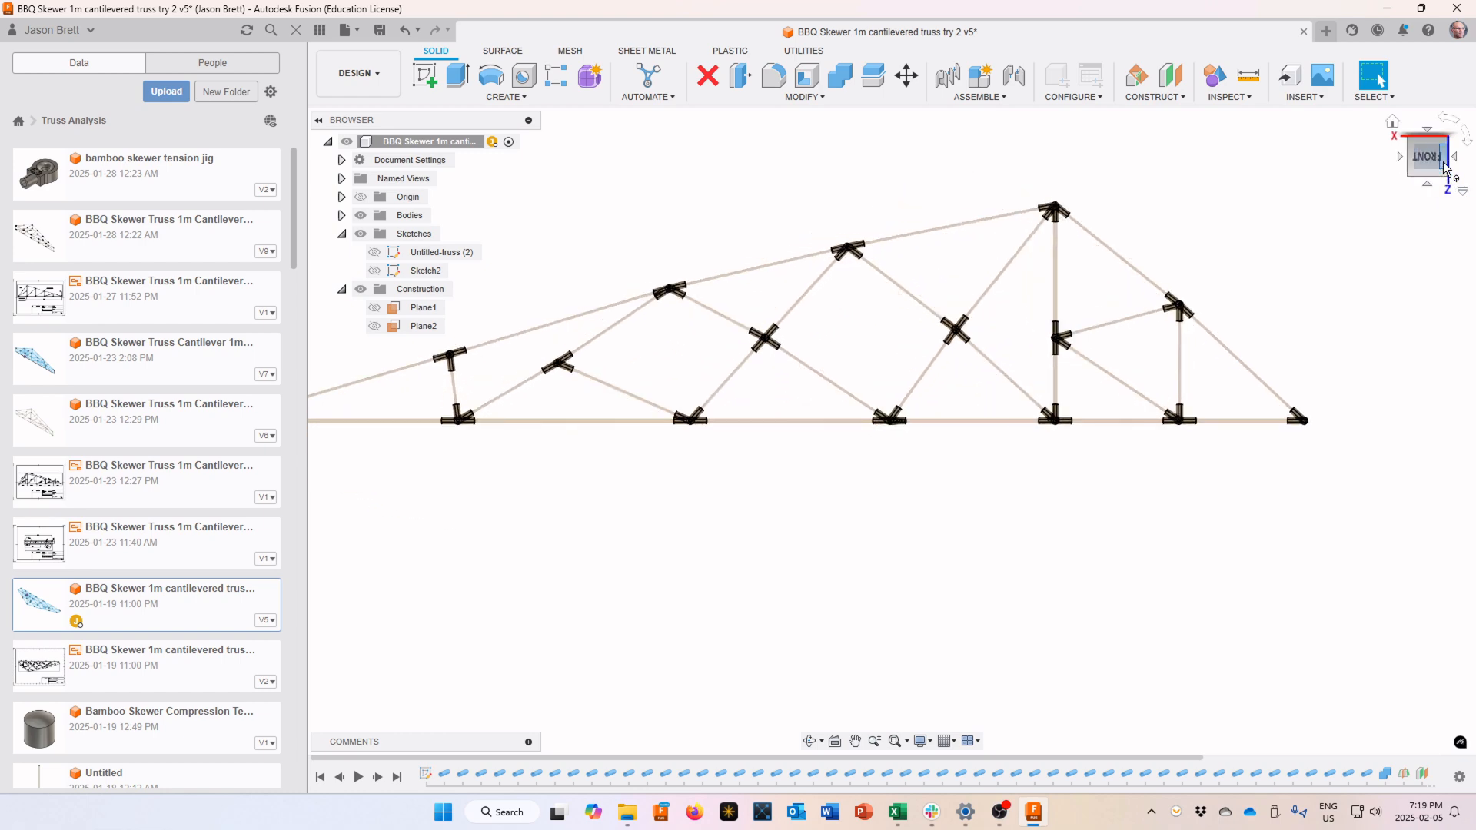
scroll(1019, 368, "down", 1)
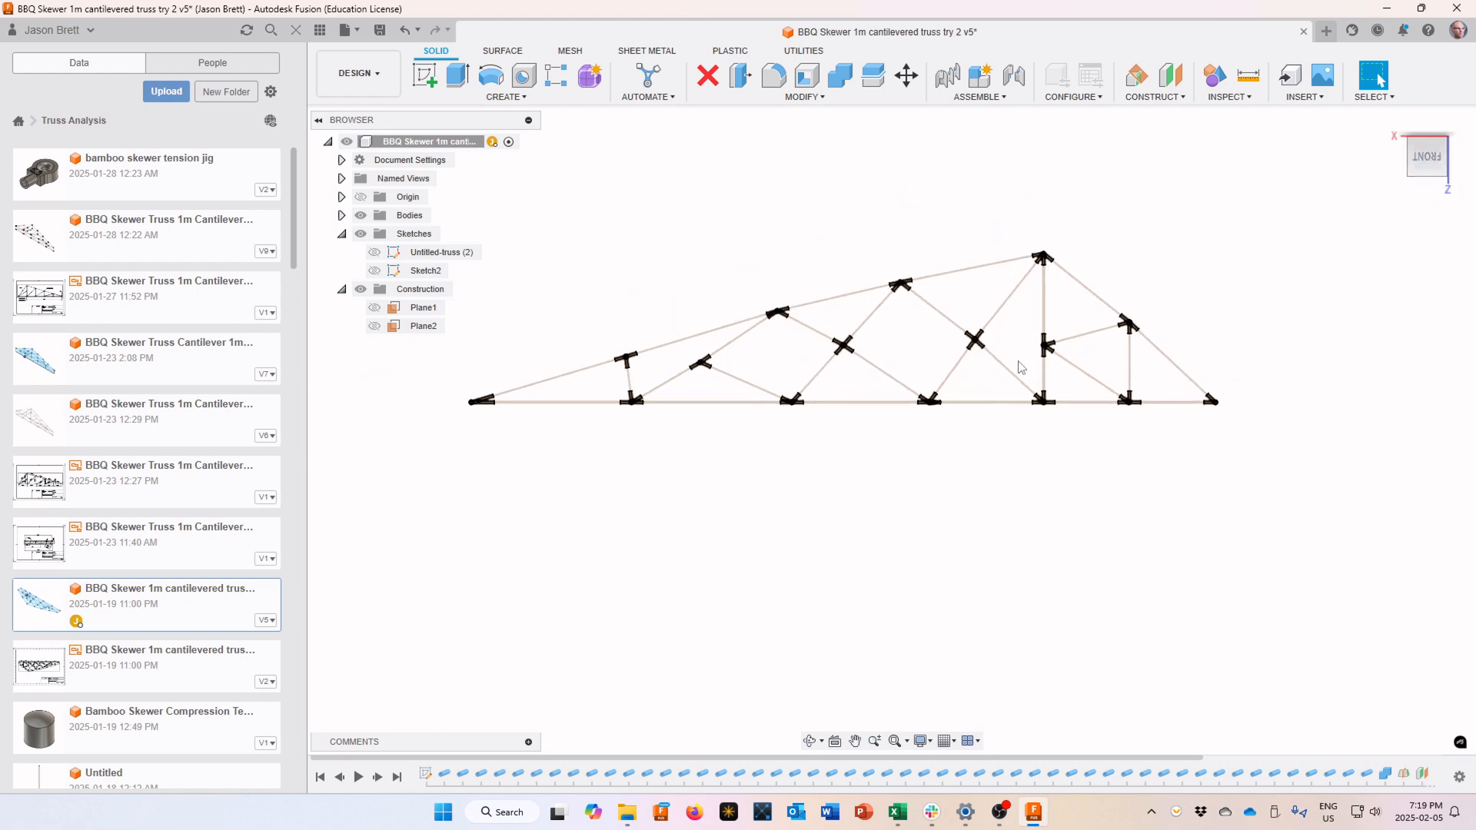
mouse_move(1451, 152)
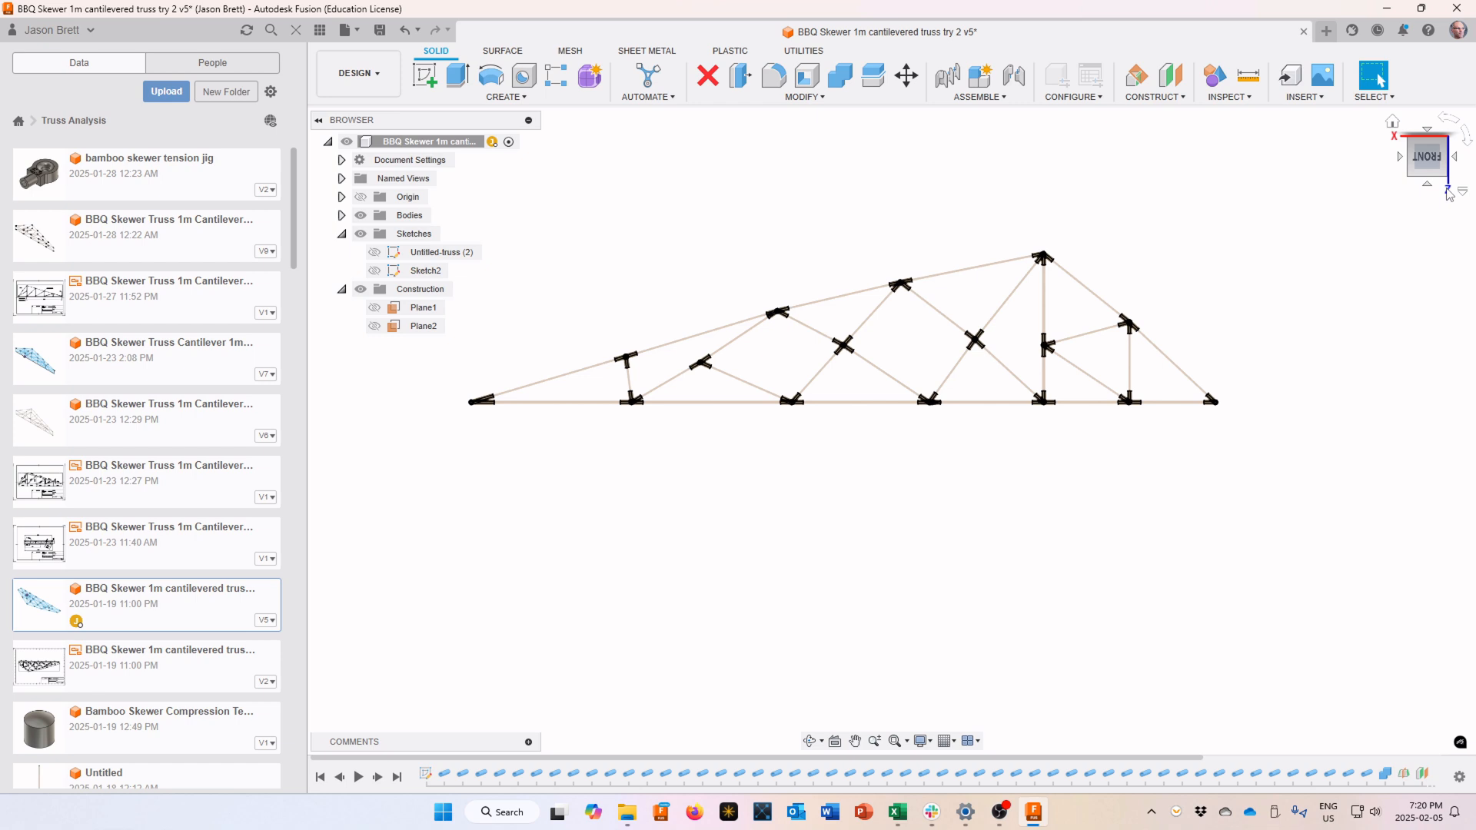
left_click(1466, 137)
left_click(1466, 137)
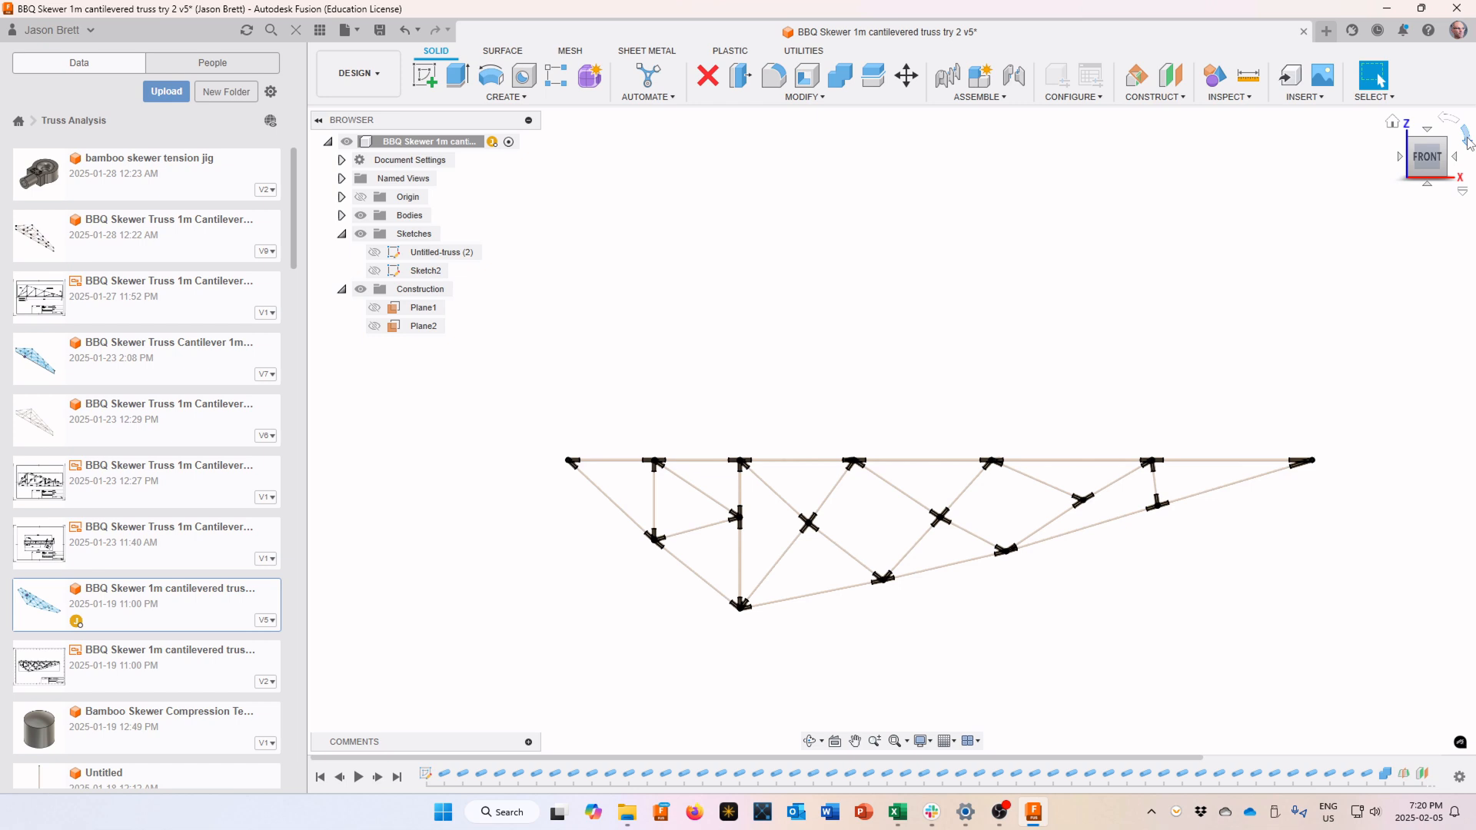
View the truss from the top, return to the front, and turn it to an angled 3D view
left_click(1426, 132)
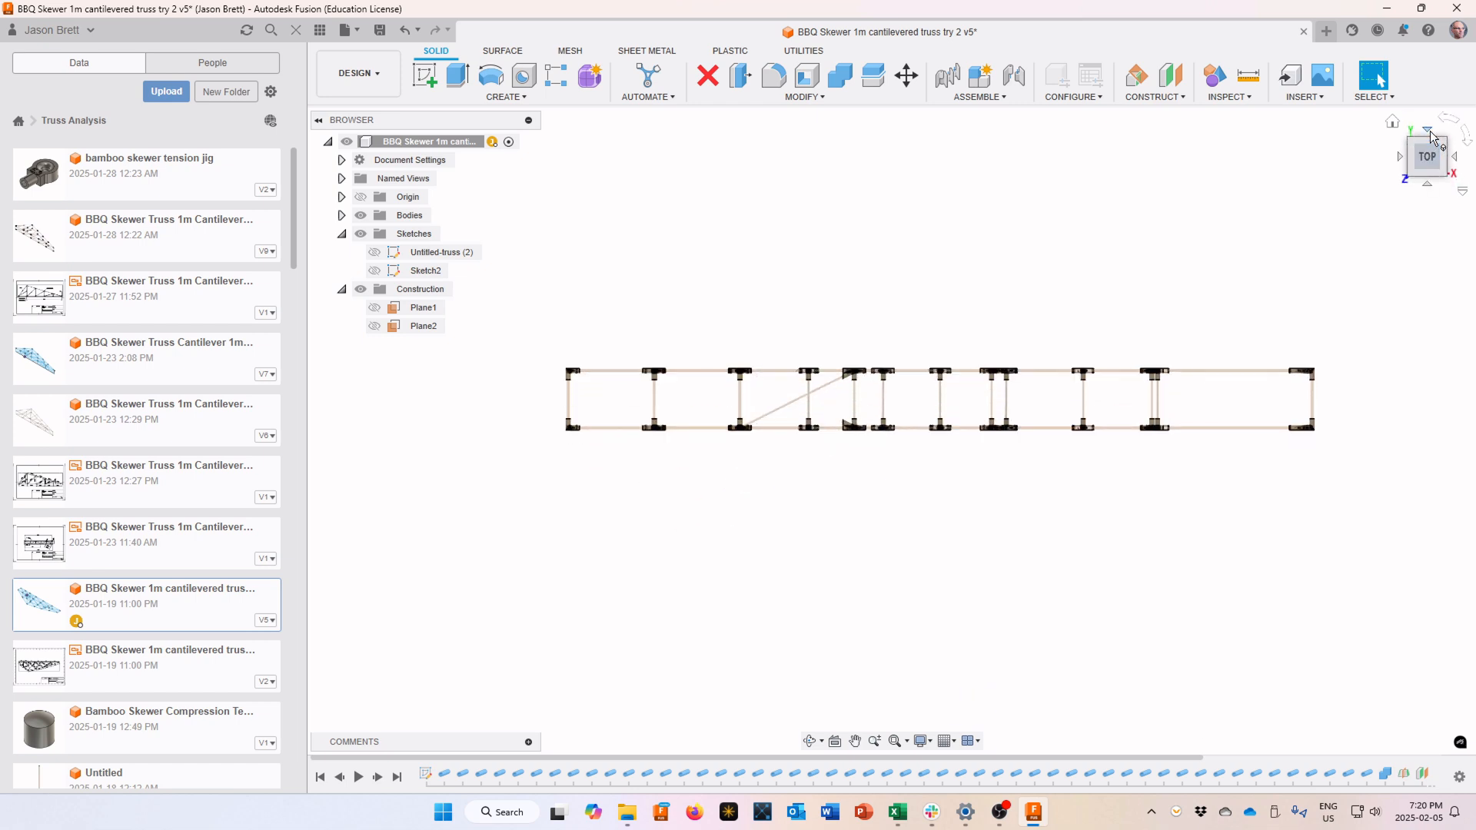
left_click(1427, 186)
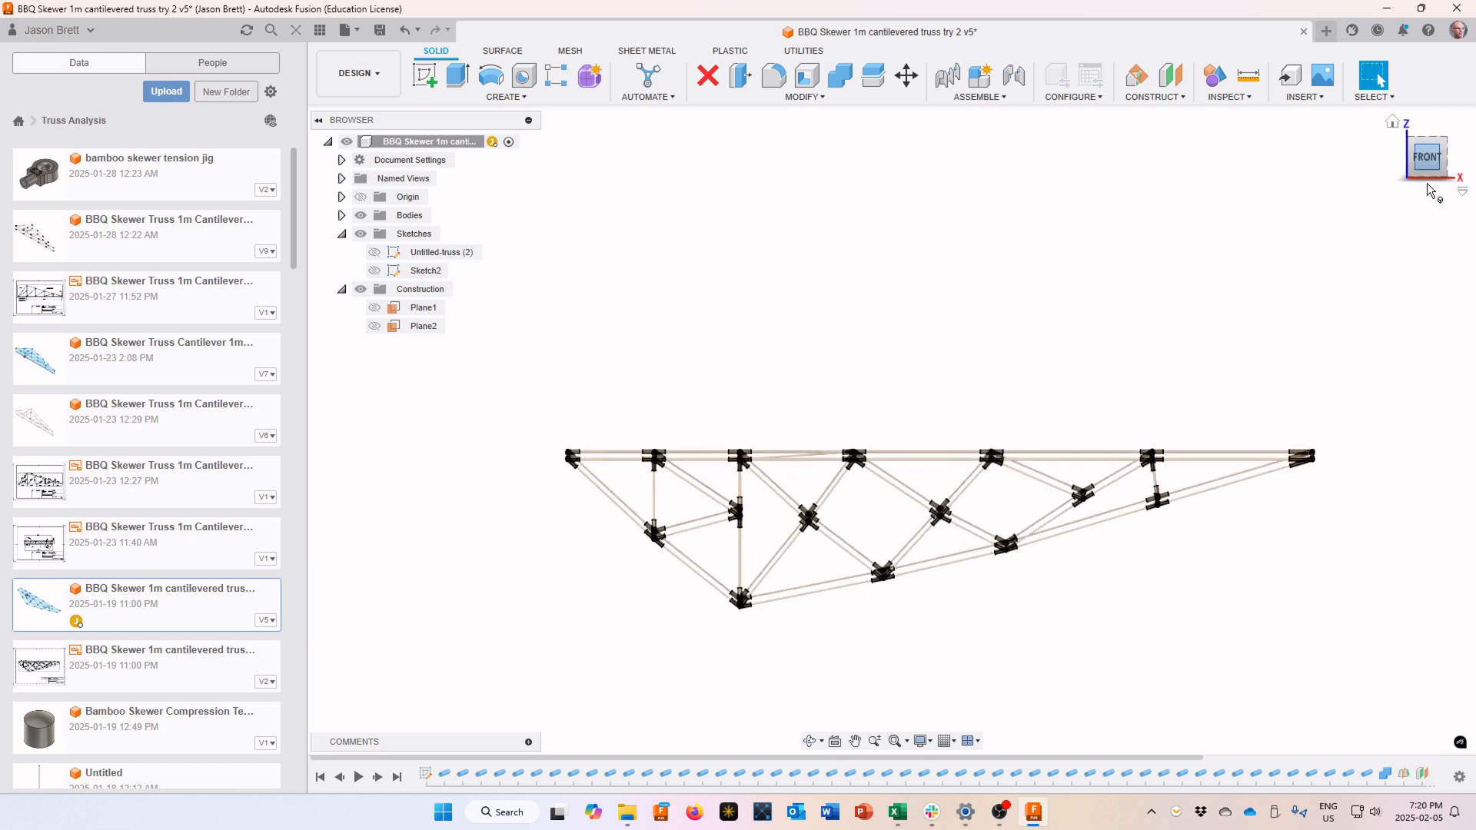
left_click(1411, 146)
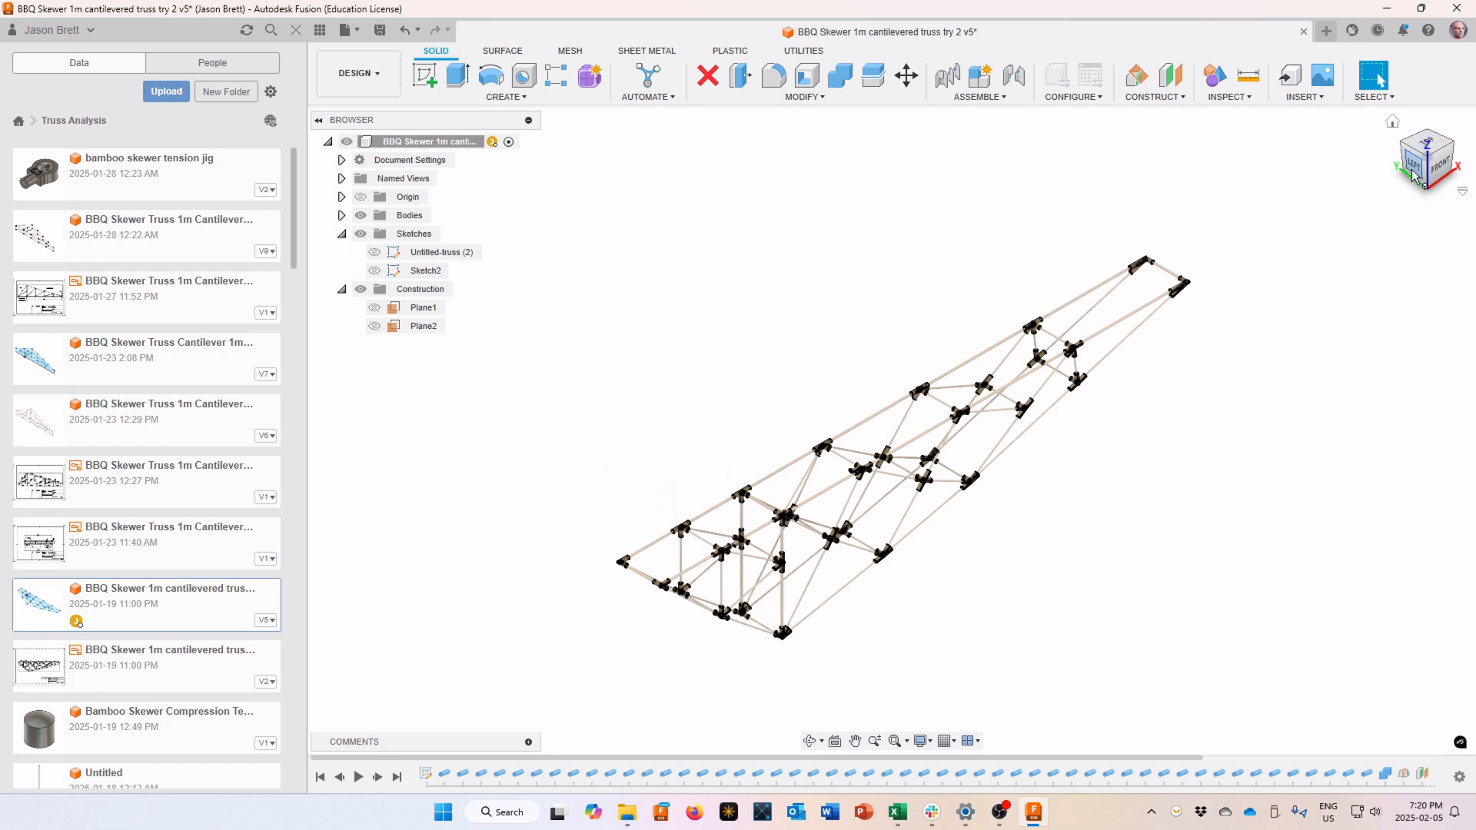
mouse_move(1432, 168)
left_mouse_down()
mouse_move(1432, 70)
mouse_move(1422, 189)
mouse_move(1422, 140)
left_mouse_up()
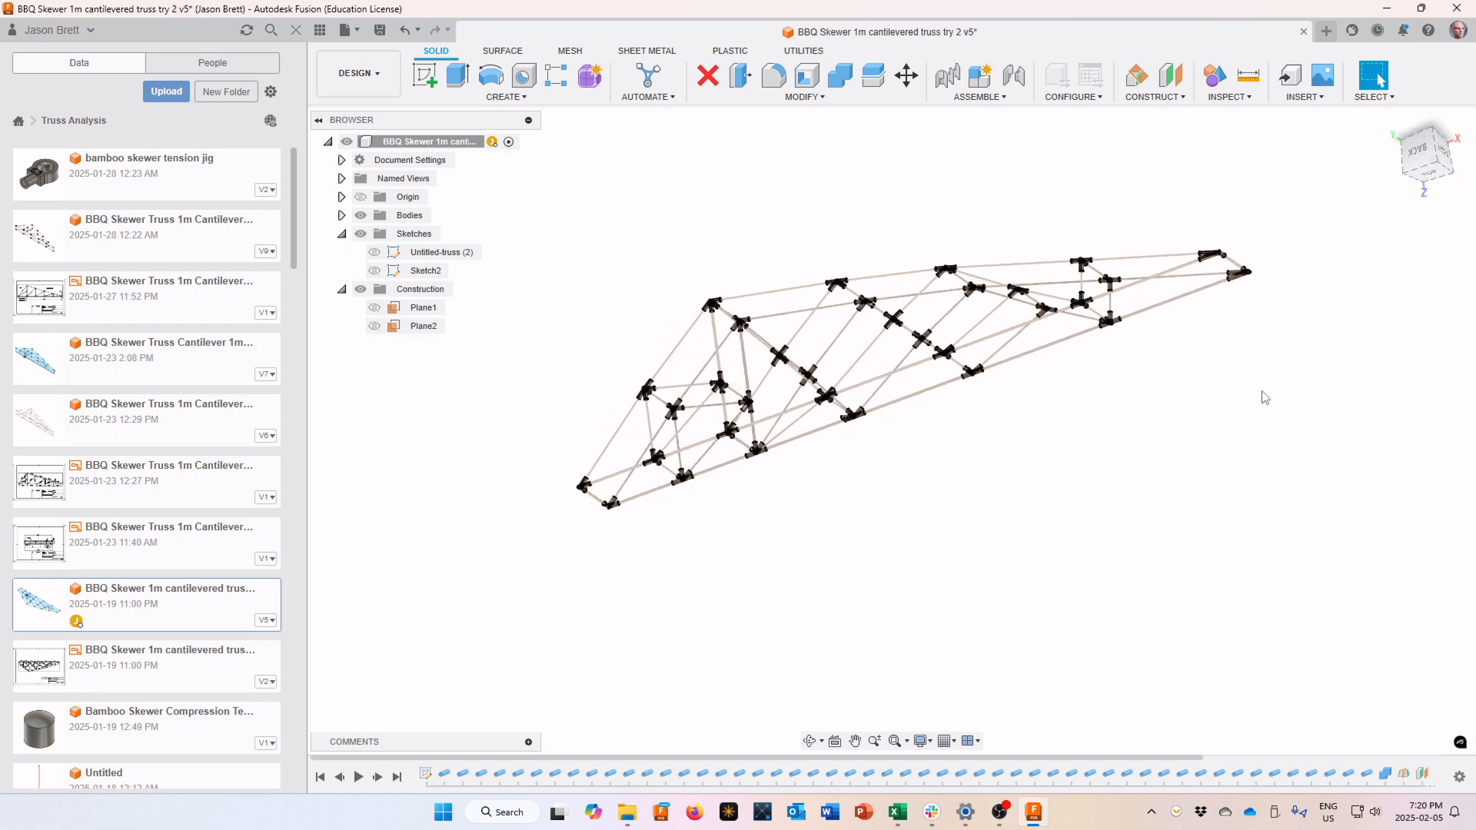
Inspect the whole truss from several angles and distances with free orbit, and leave the orbit command
left_click(811, 741)
left_click_drag(869, 380, 960, 421)
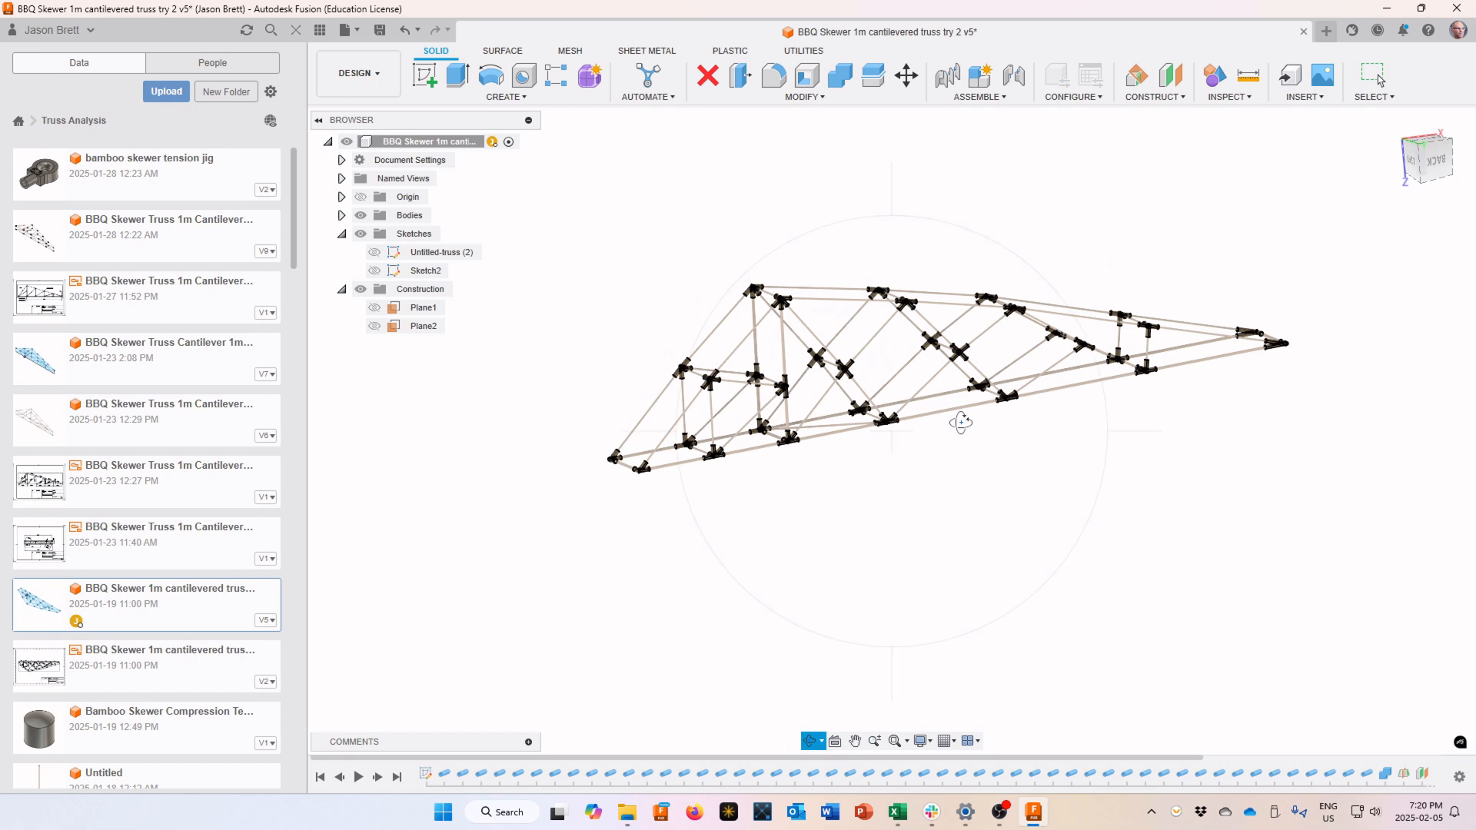
scroll(961, 421, "down", 3)
scroll(951, 379, "up", 6)
scroll(950, 371, "down", 3)
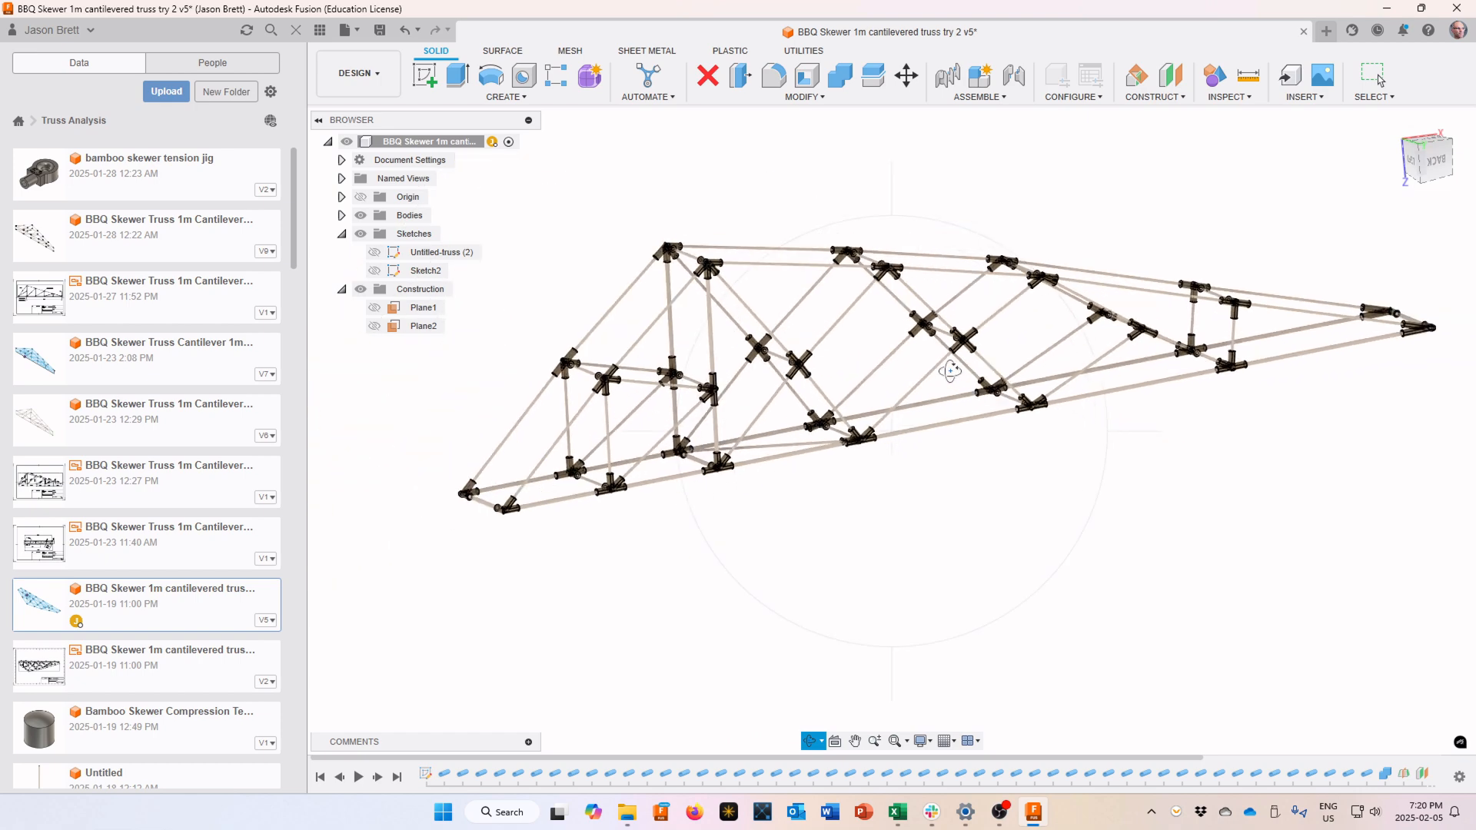
scroll(950, 371, "down", 2)
right_click(947, 378)
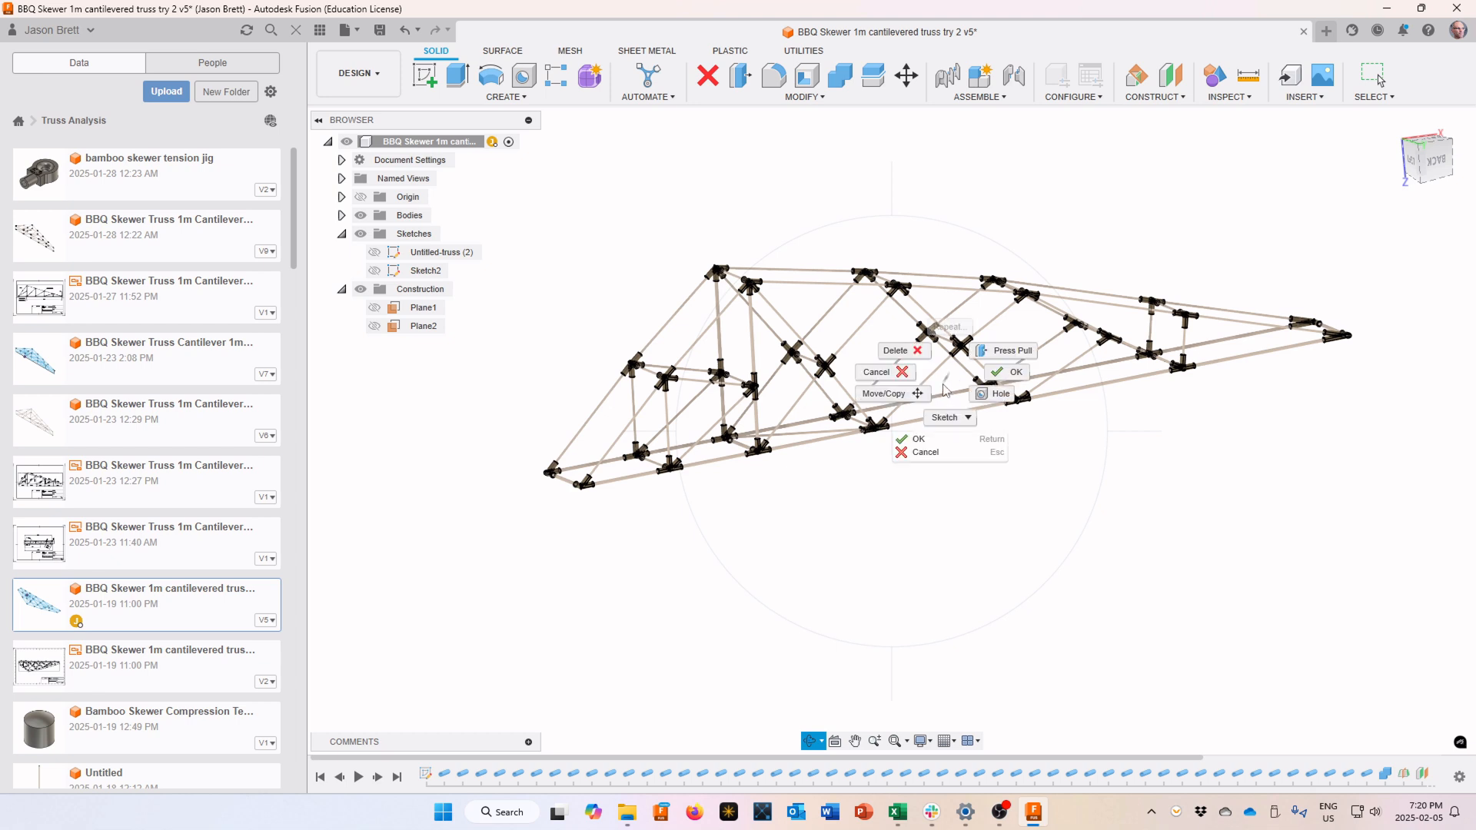
left_click(1059, 483)
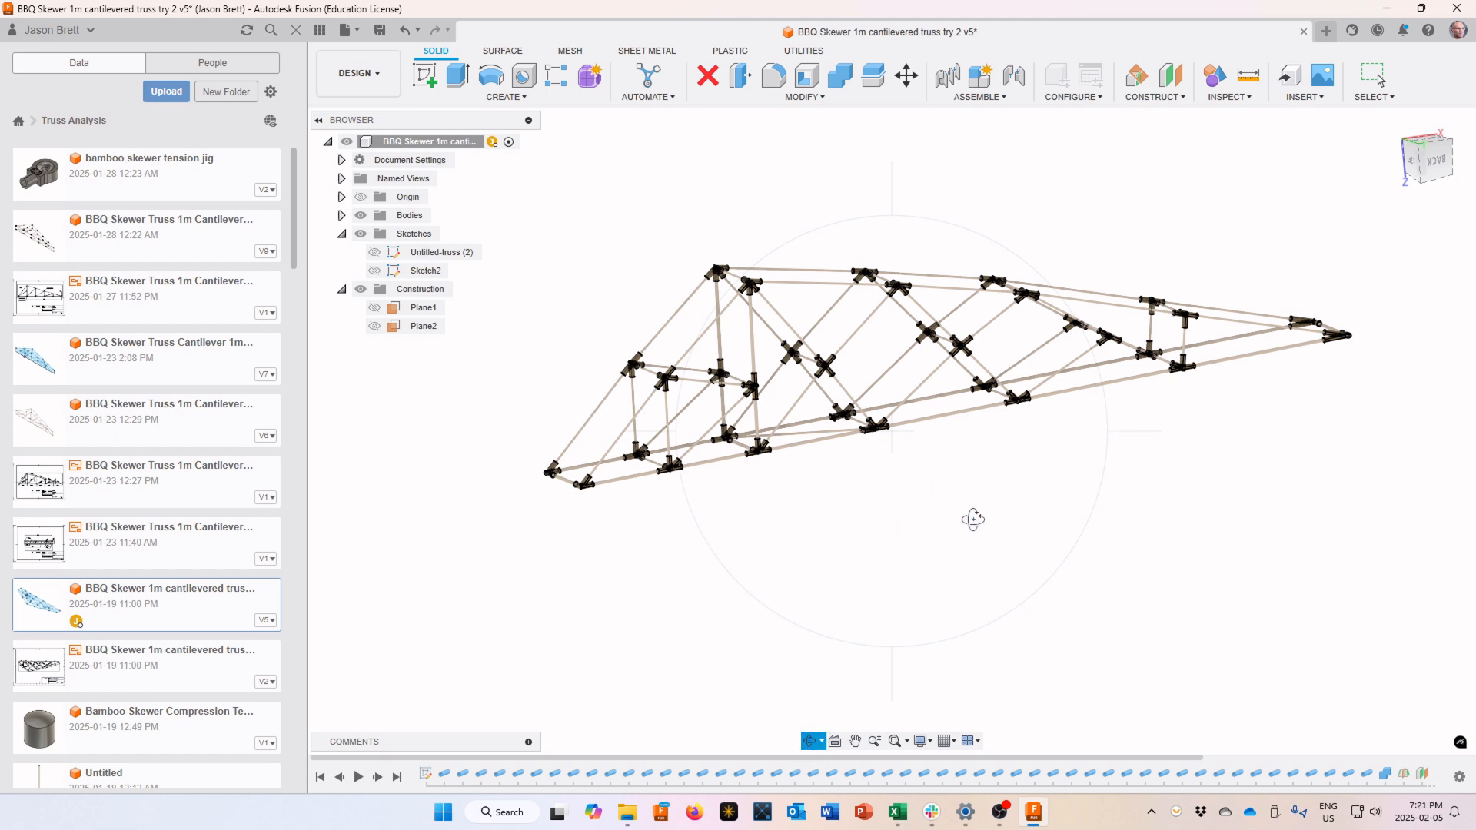
key("Escape")
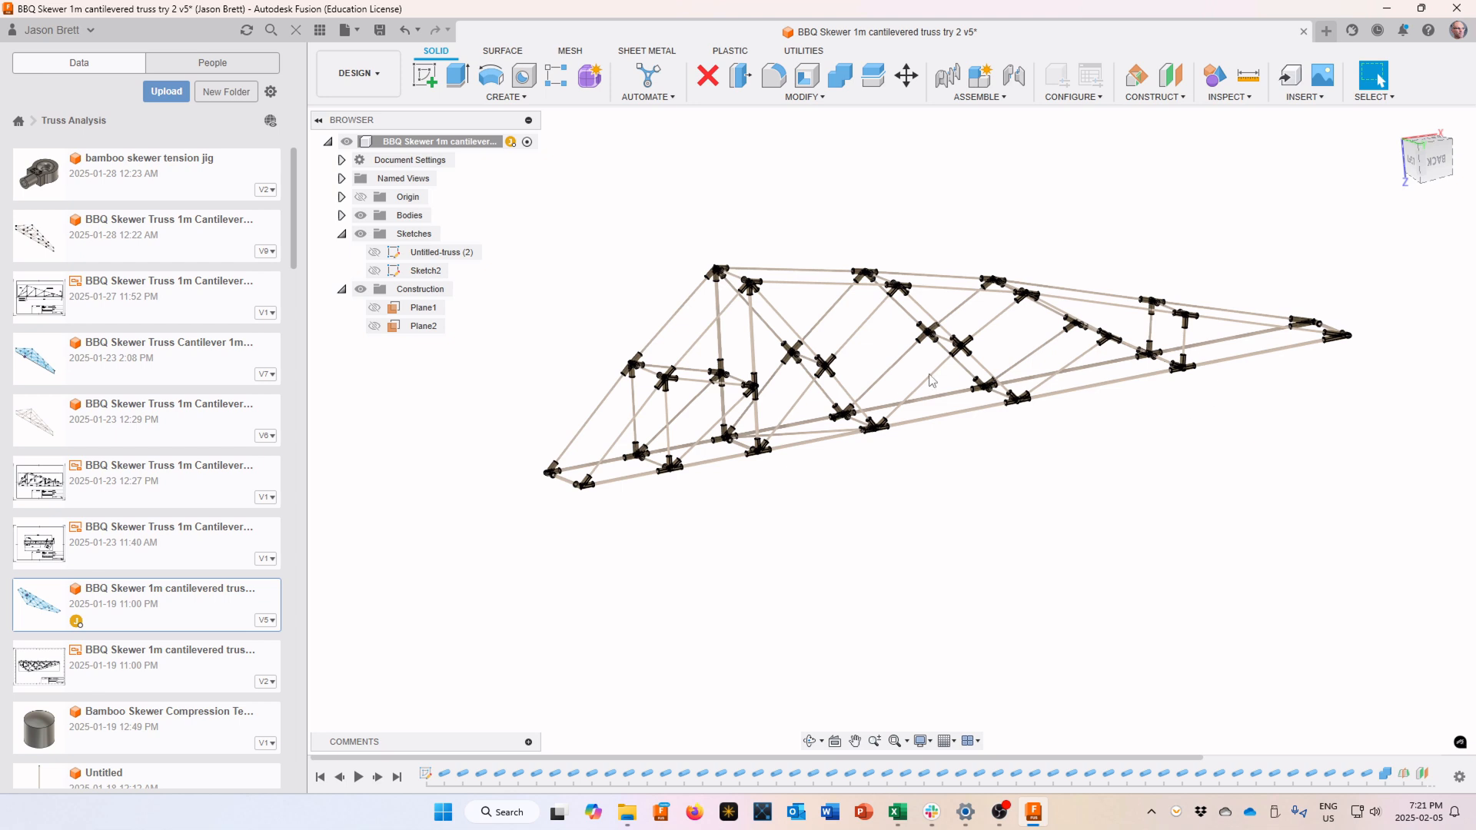
Switch to the Simulation workspace and open the results of the Structural Buckling study, dismissing the out-of-date warning
left_click(382, 74)
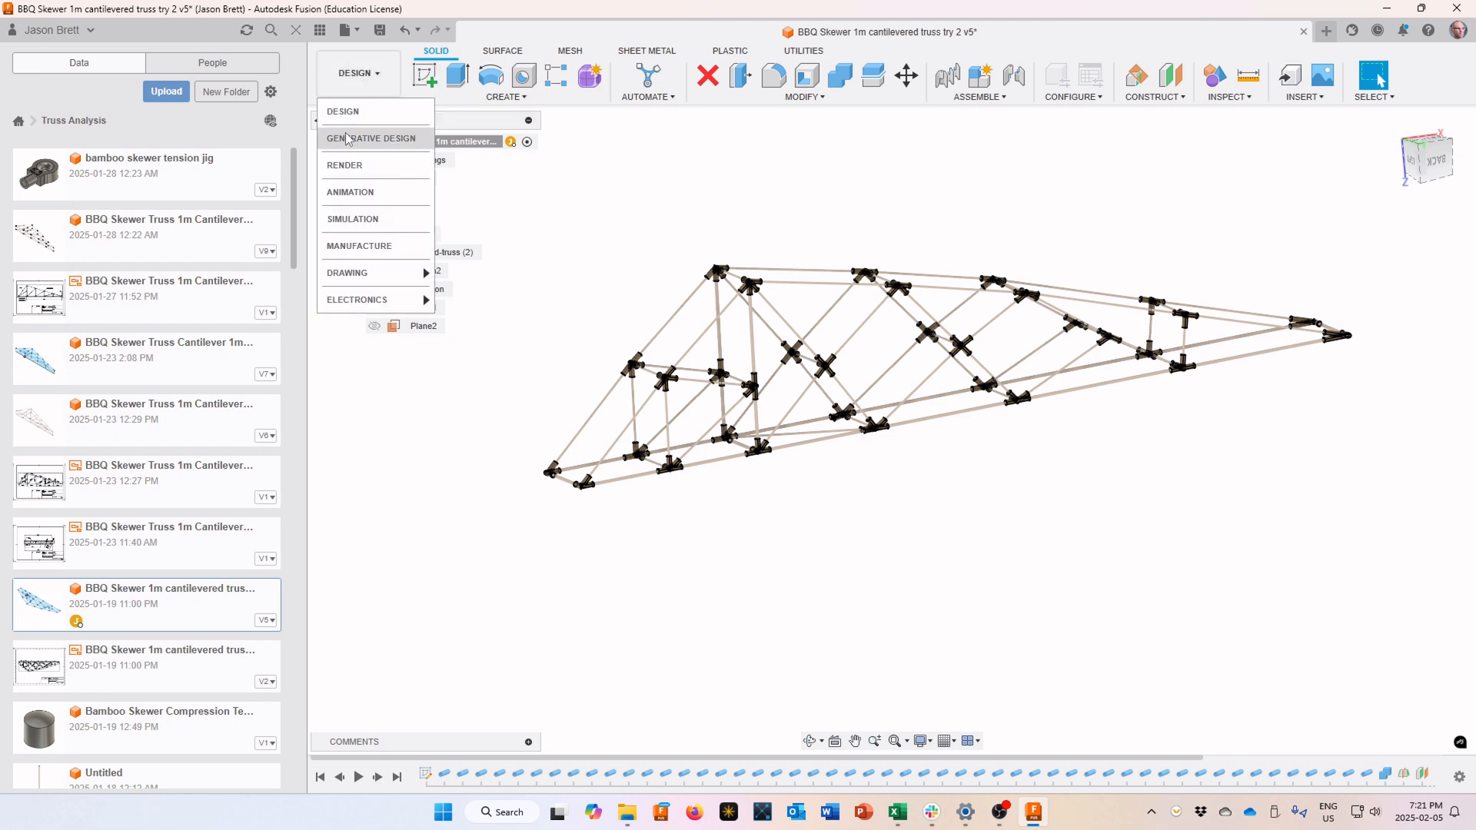
left_click(354, 220)
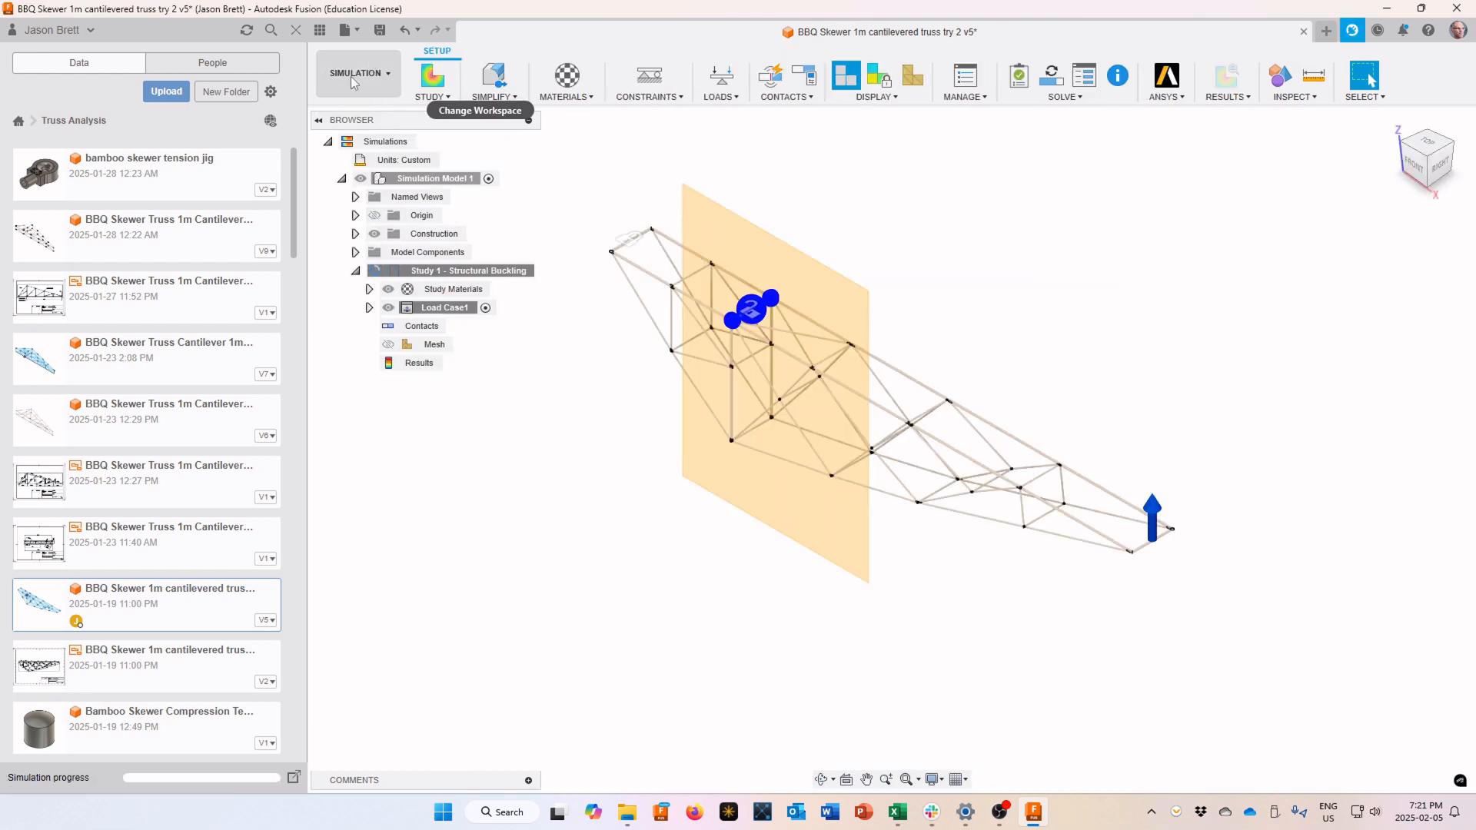
left_click(420, 364)
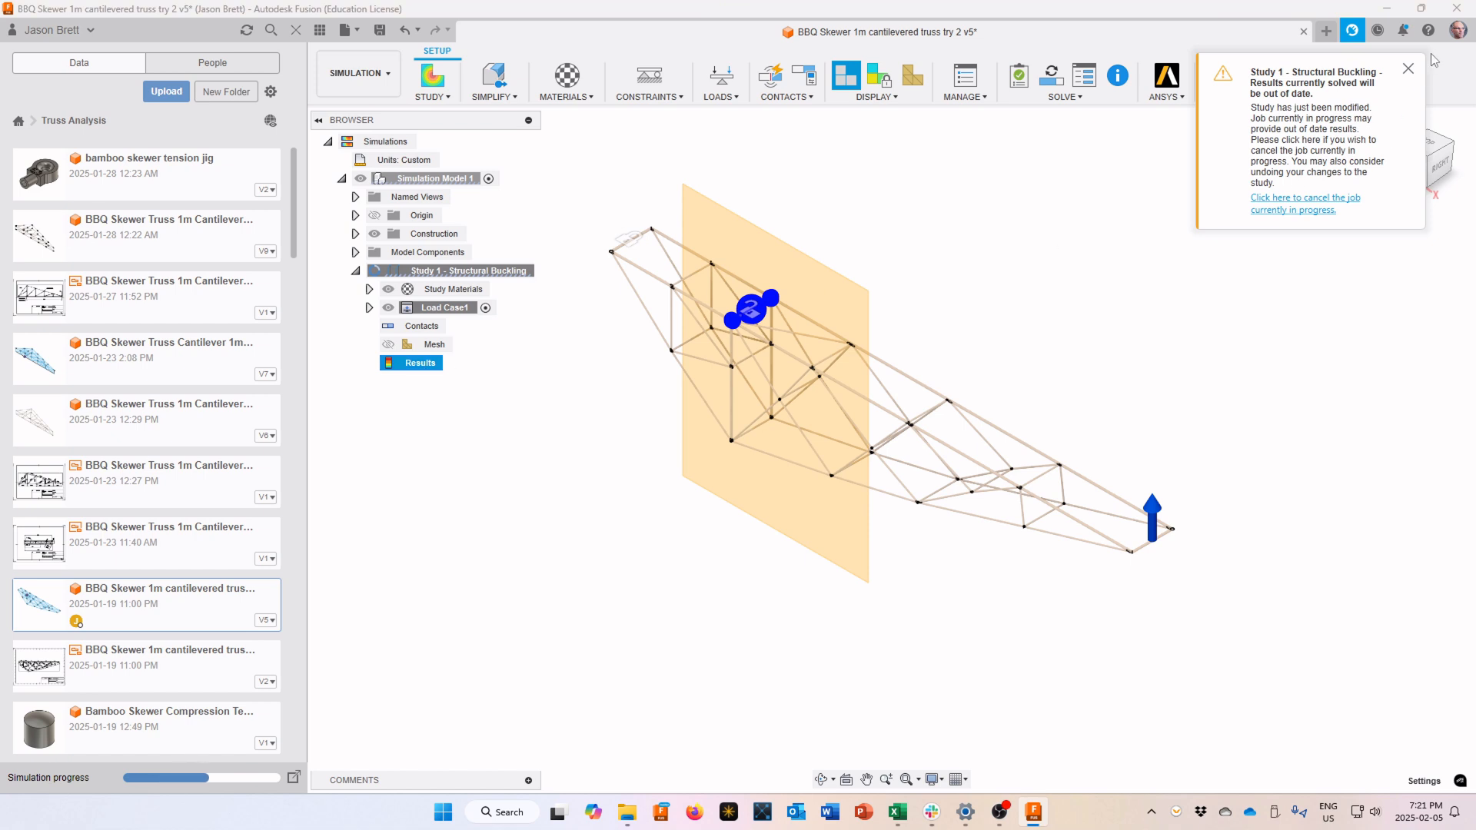
left_click(1408, 70)
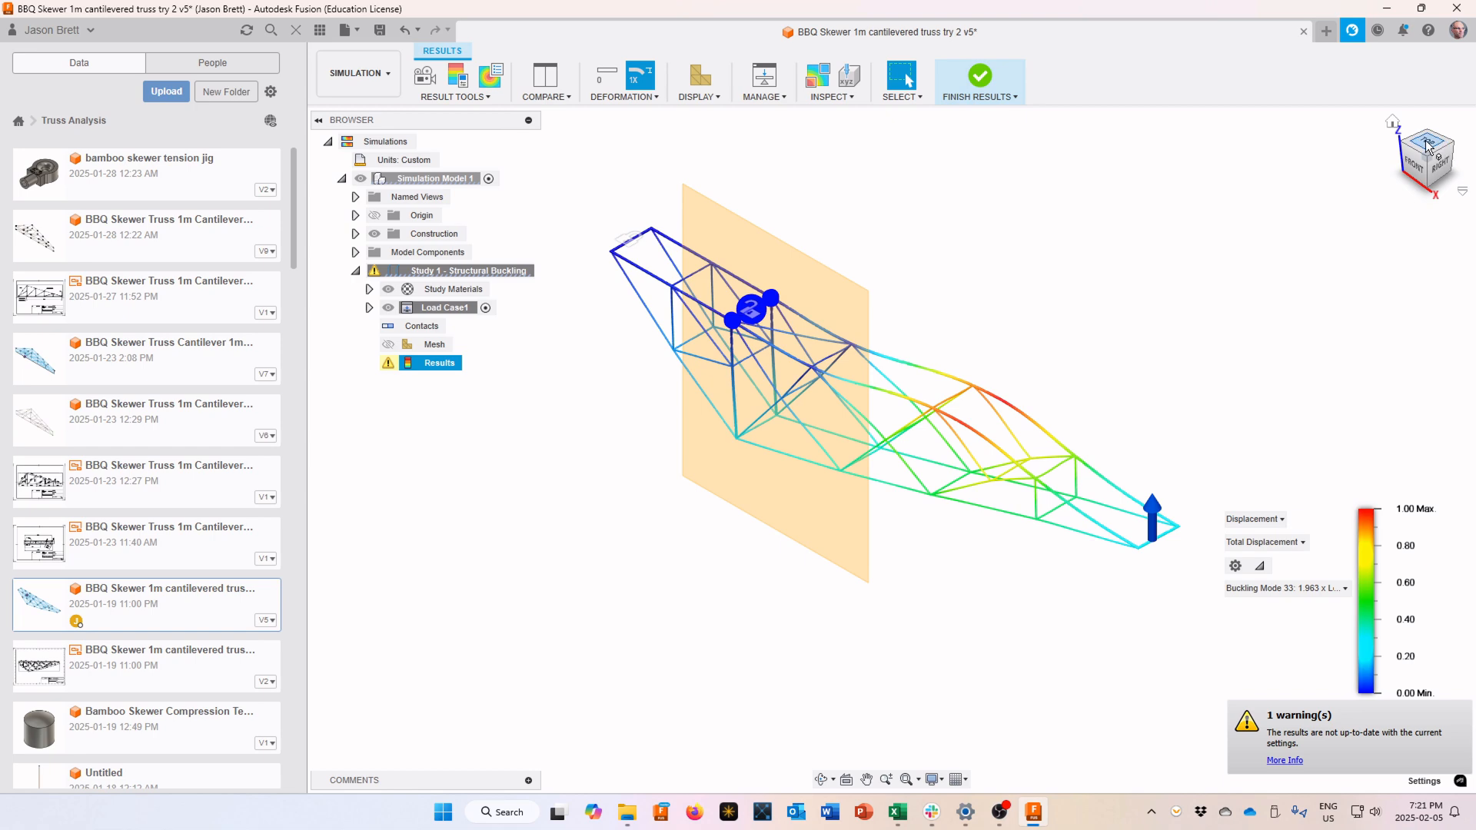
Examine the displacement plot of the buckled truss from the back with the load pointing down
mouse_move(1427, 144)
left_mouse_down()
mouse_move(1425, 277)
mouse_move(1413, 271)
left_mouse_up()
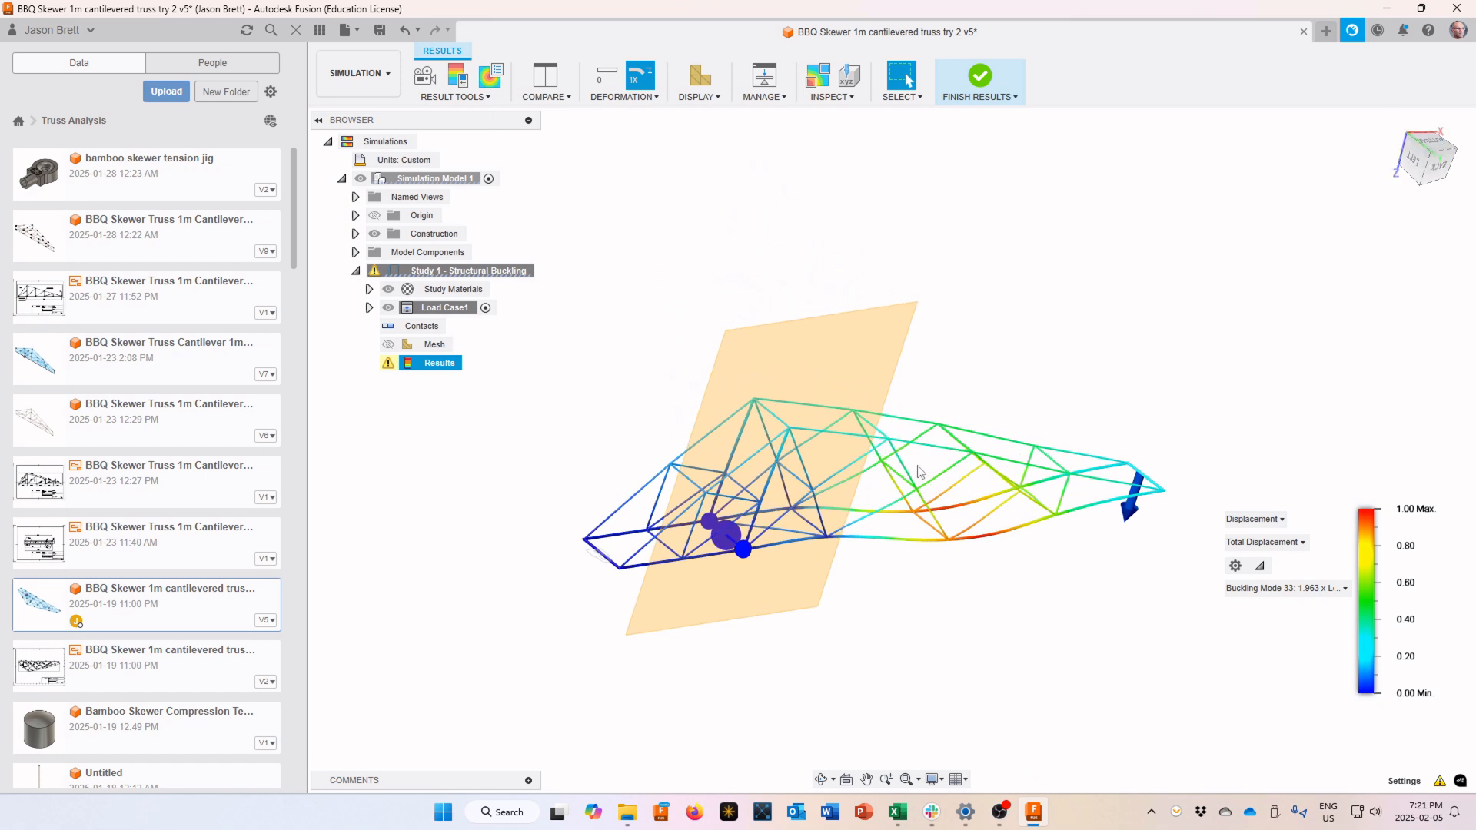
left_click(820, 780)
left_click_drag(927, 460, 924, 442)
left_click_drag(1000, 501, 1039, 558)
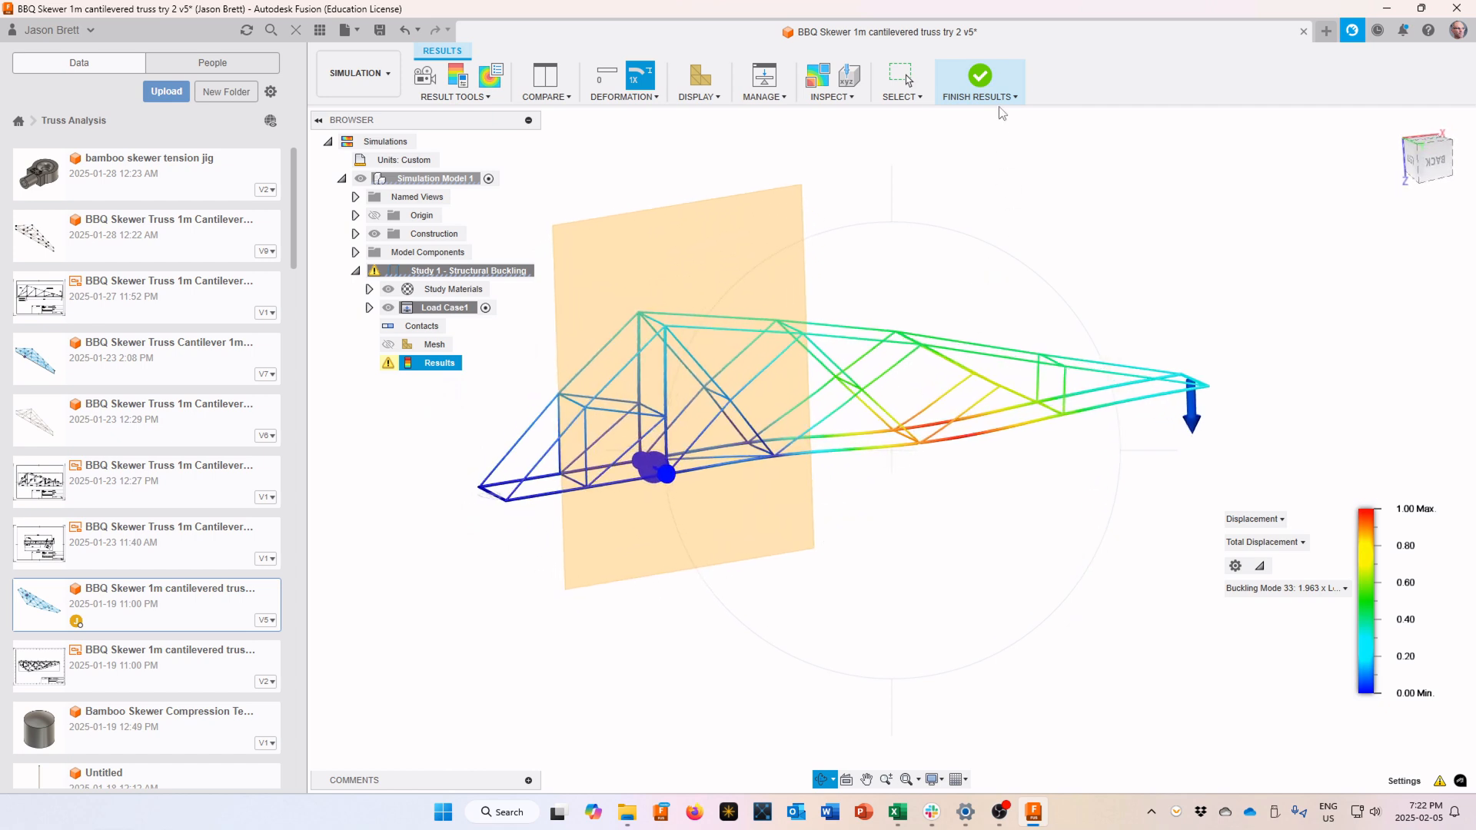
Finish the buckling results and return to the Design workspace
left_click(980, 77)
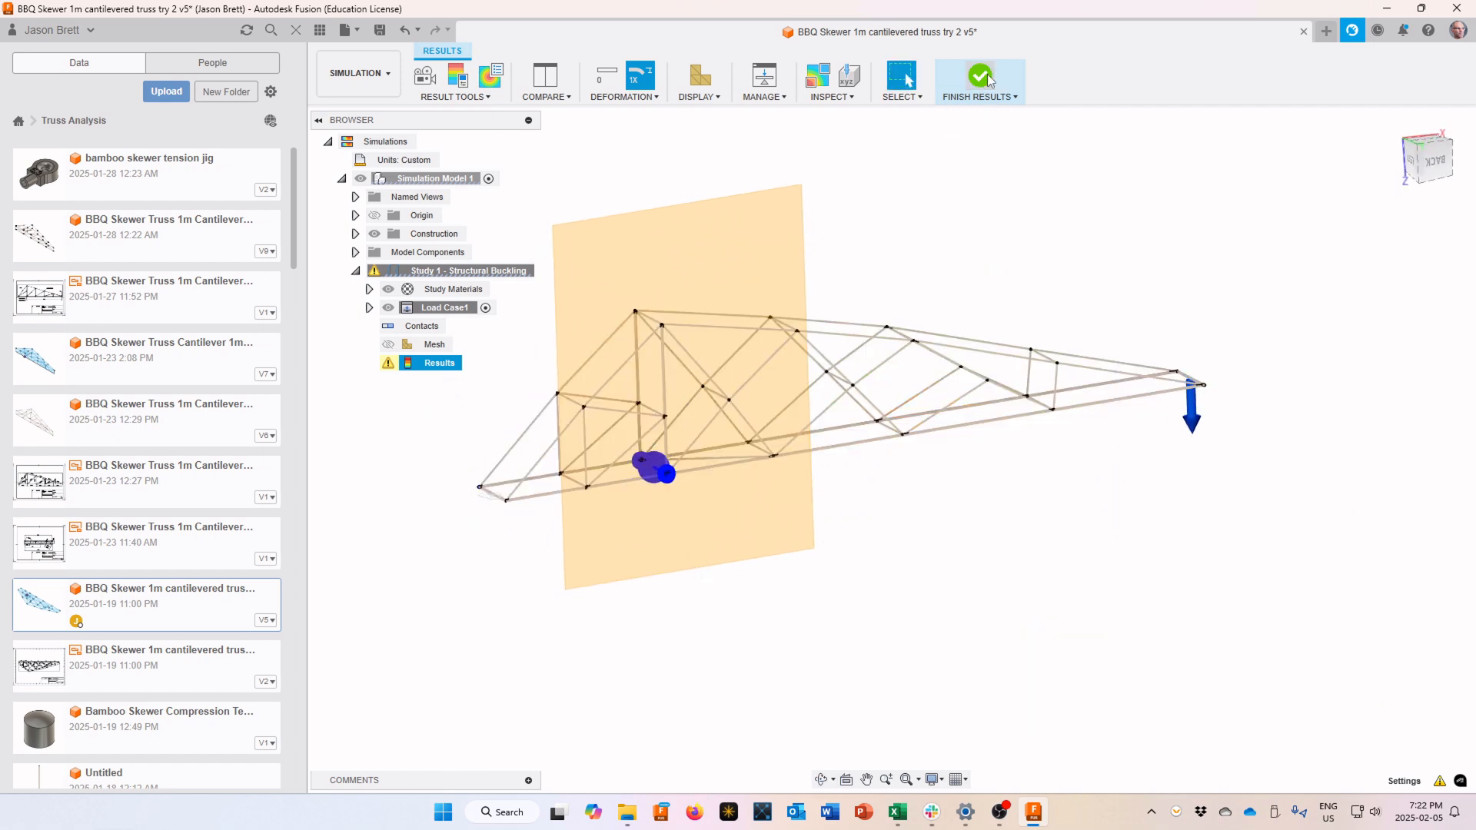
left_click(358, 74)
left_click(342, 111)
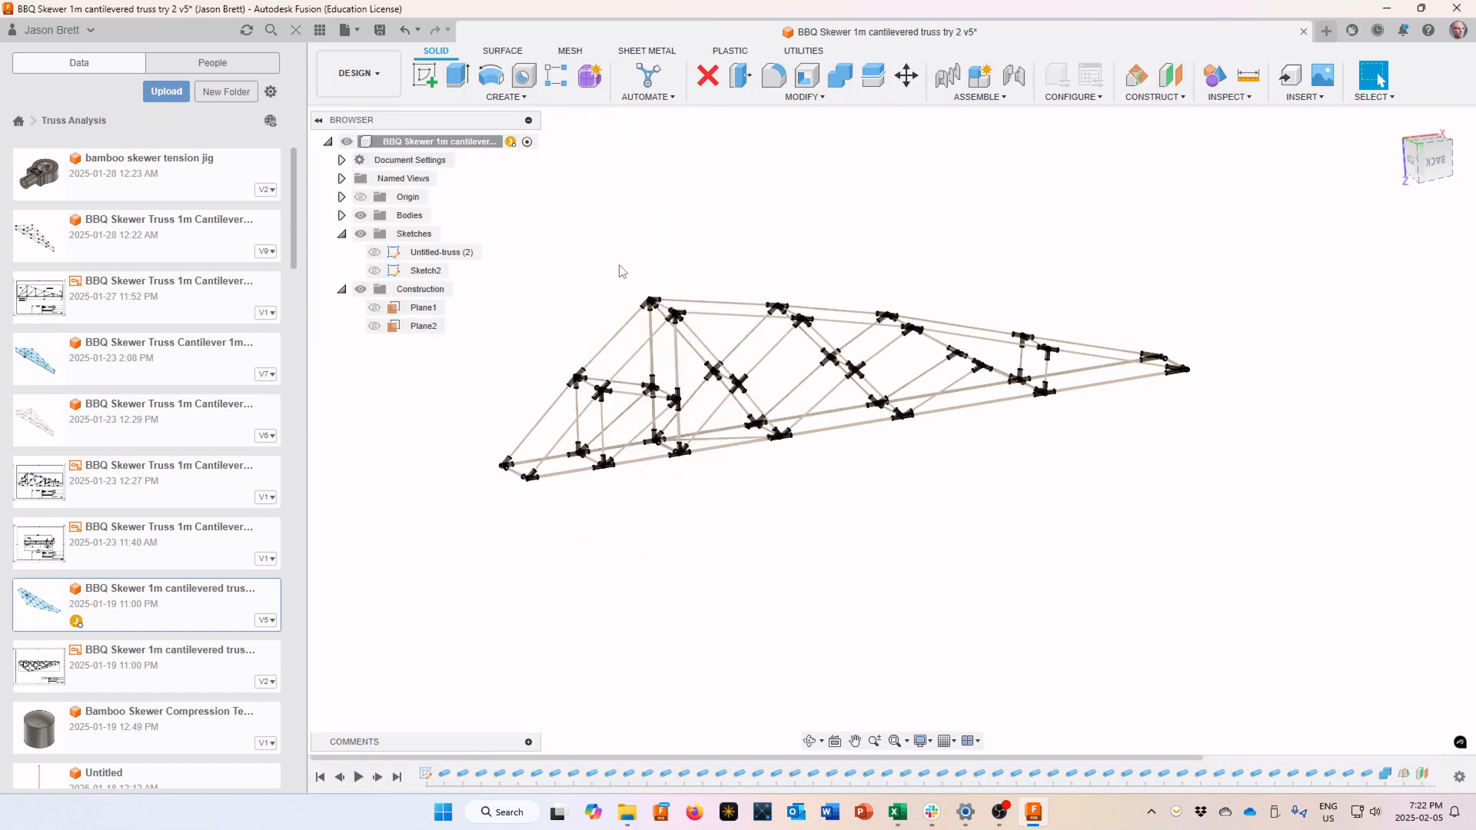
Inspect the pipe joints connecting the skewers up close, and return to a view of the whole truss
scroll(837, 422, "up", 8)
scroll(980, 409, "up", 5)
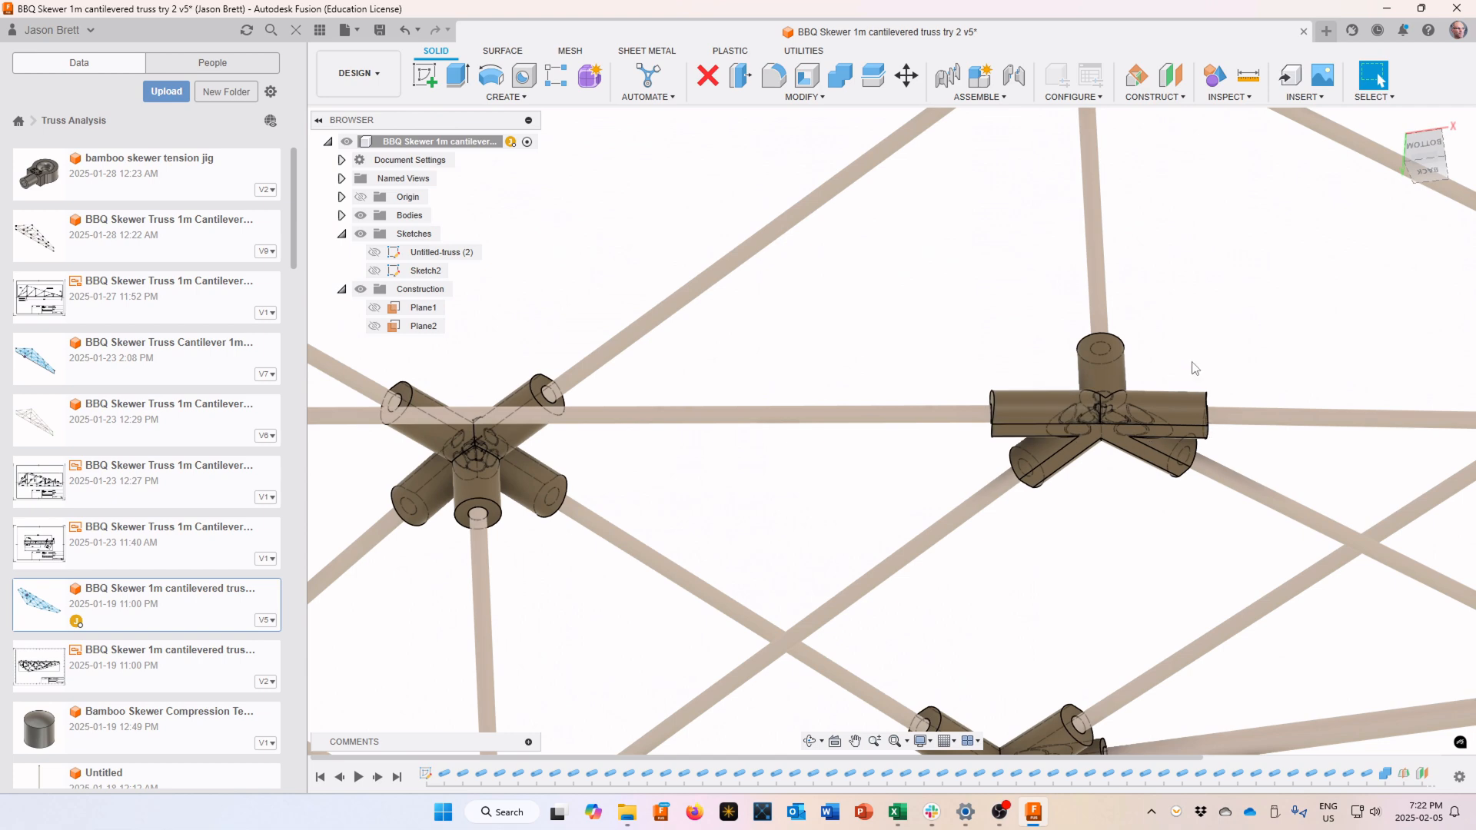
scroll(1097, 399, "down", 10)
scroll(1099, 405, "down", 10)
scroll(1101, 405, "down", 5)
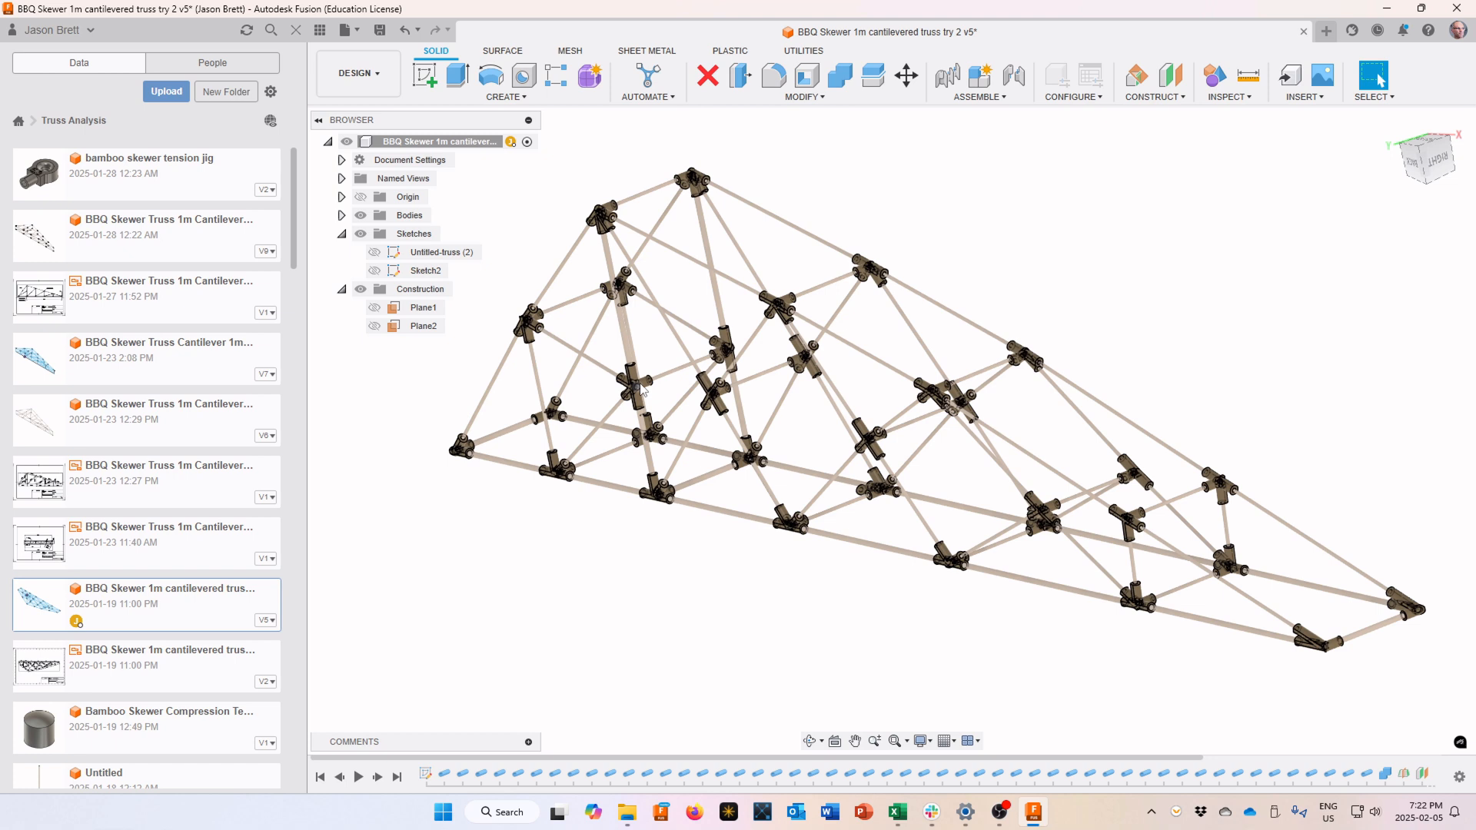
List the truss's bodies and hide the solid skewers body to examine the pipe joints alone, restoring its visibility
left_click(342, 216)
scroll(427, 278, "down", 1)
scroll(428, 279, "up", 1)
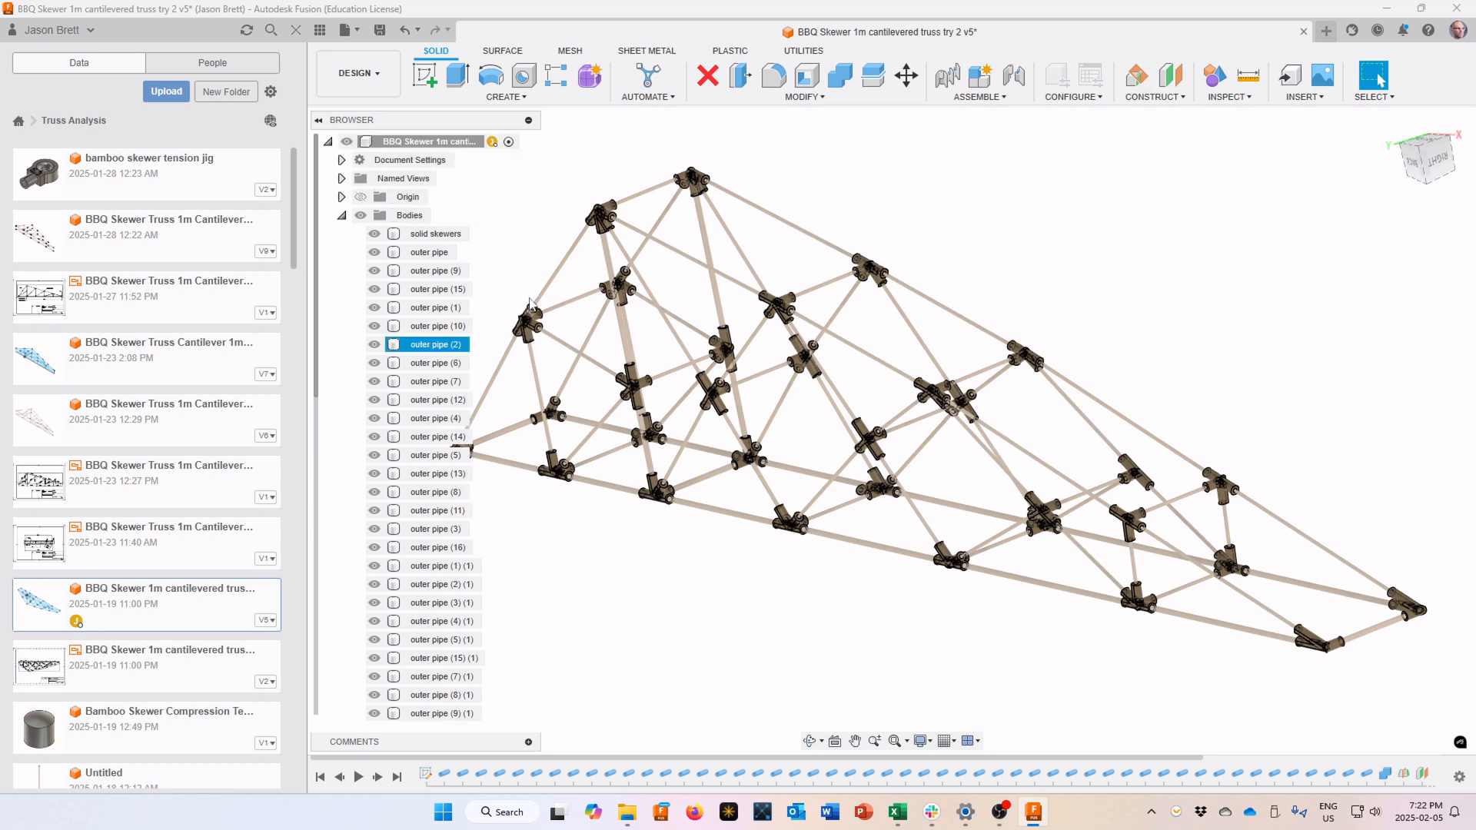
left_click(397, 235)
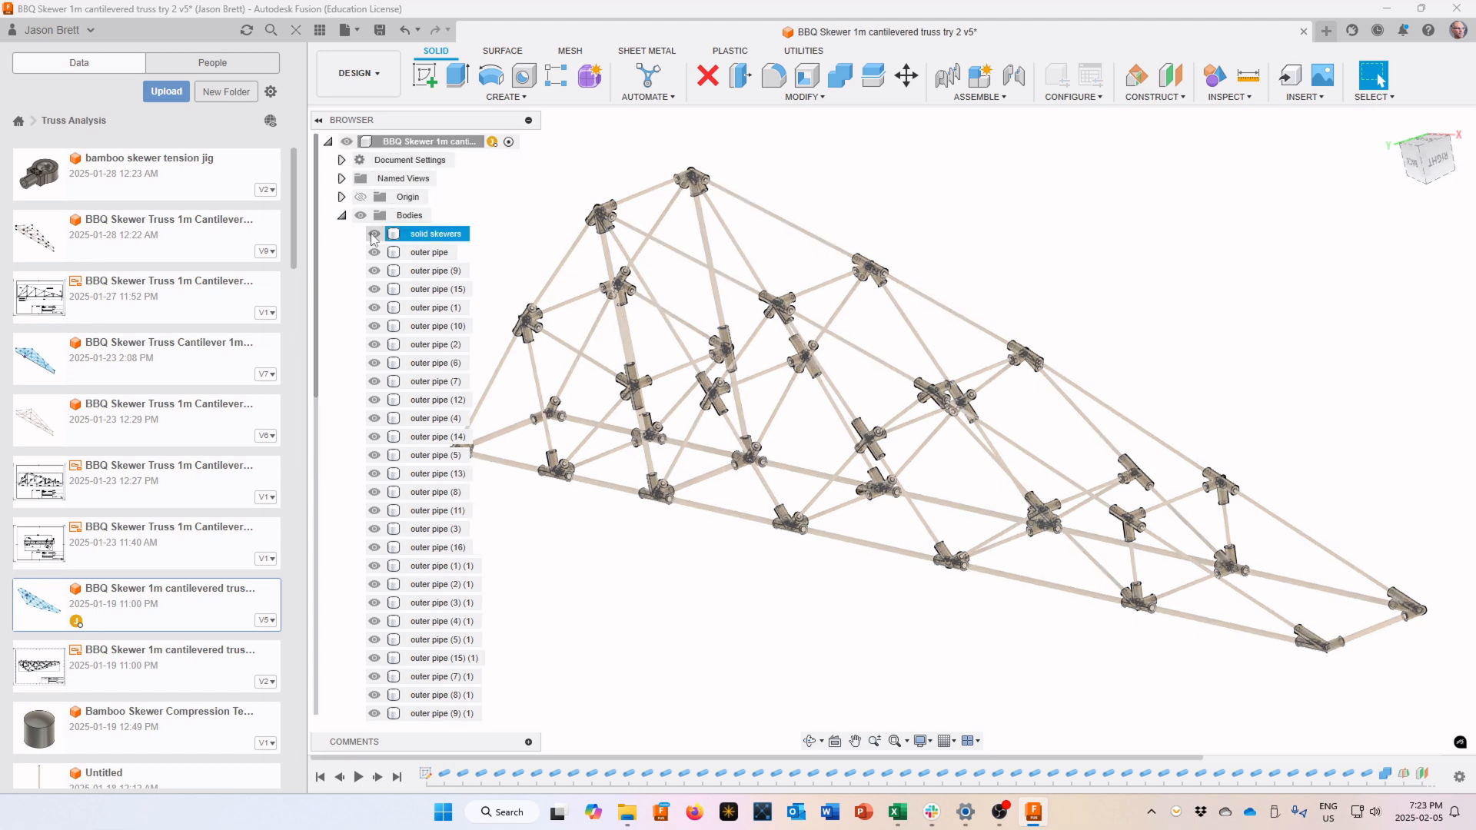
left_click(374, 234)
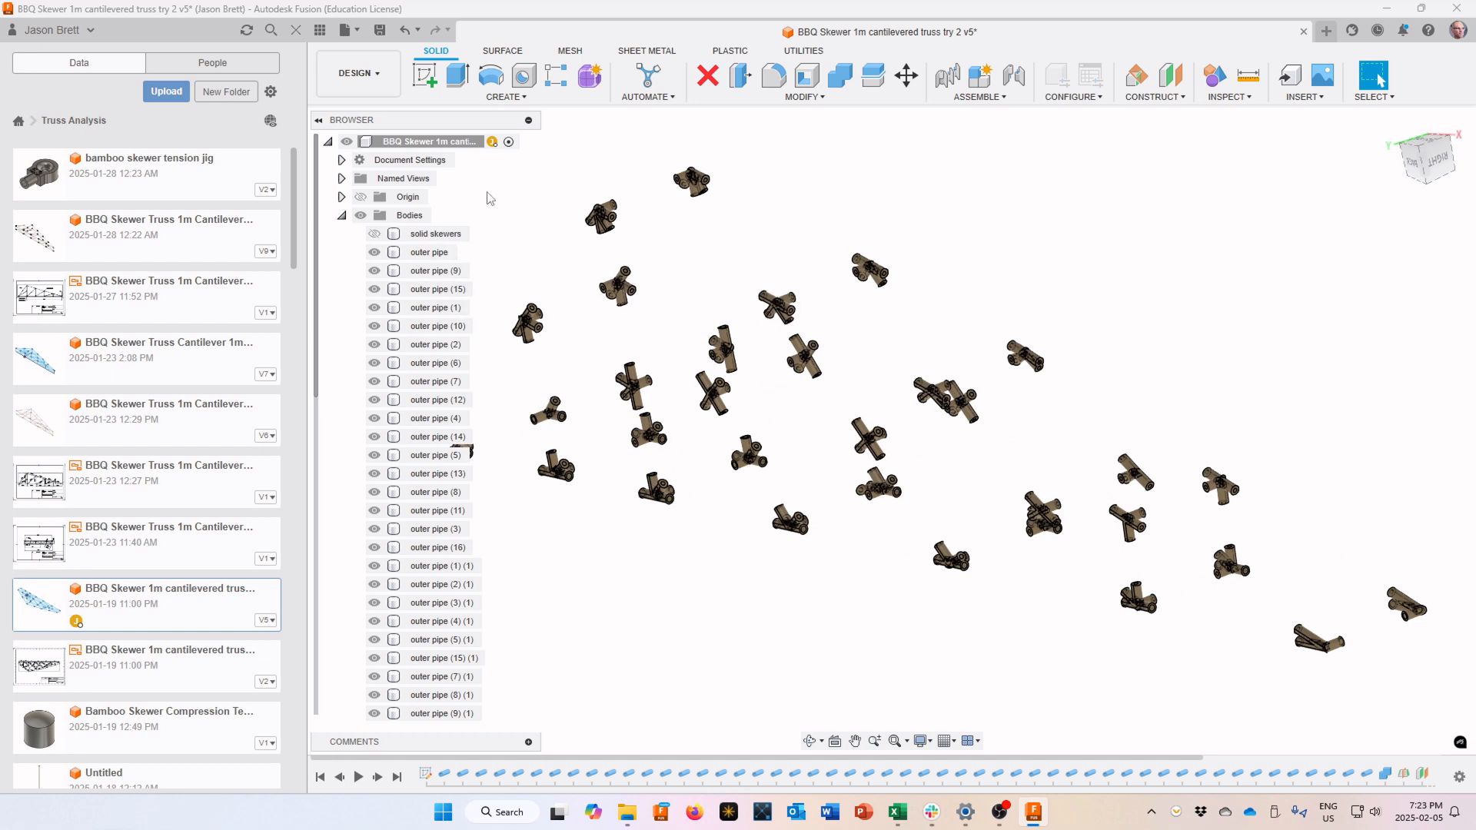
left_click(772, 306)
left_click(375, 235)
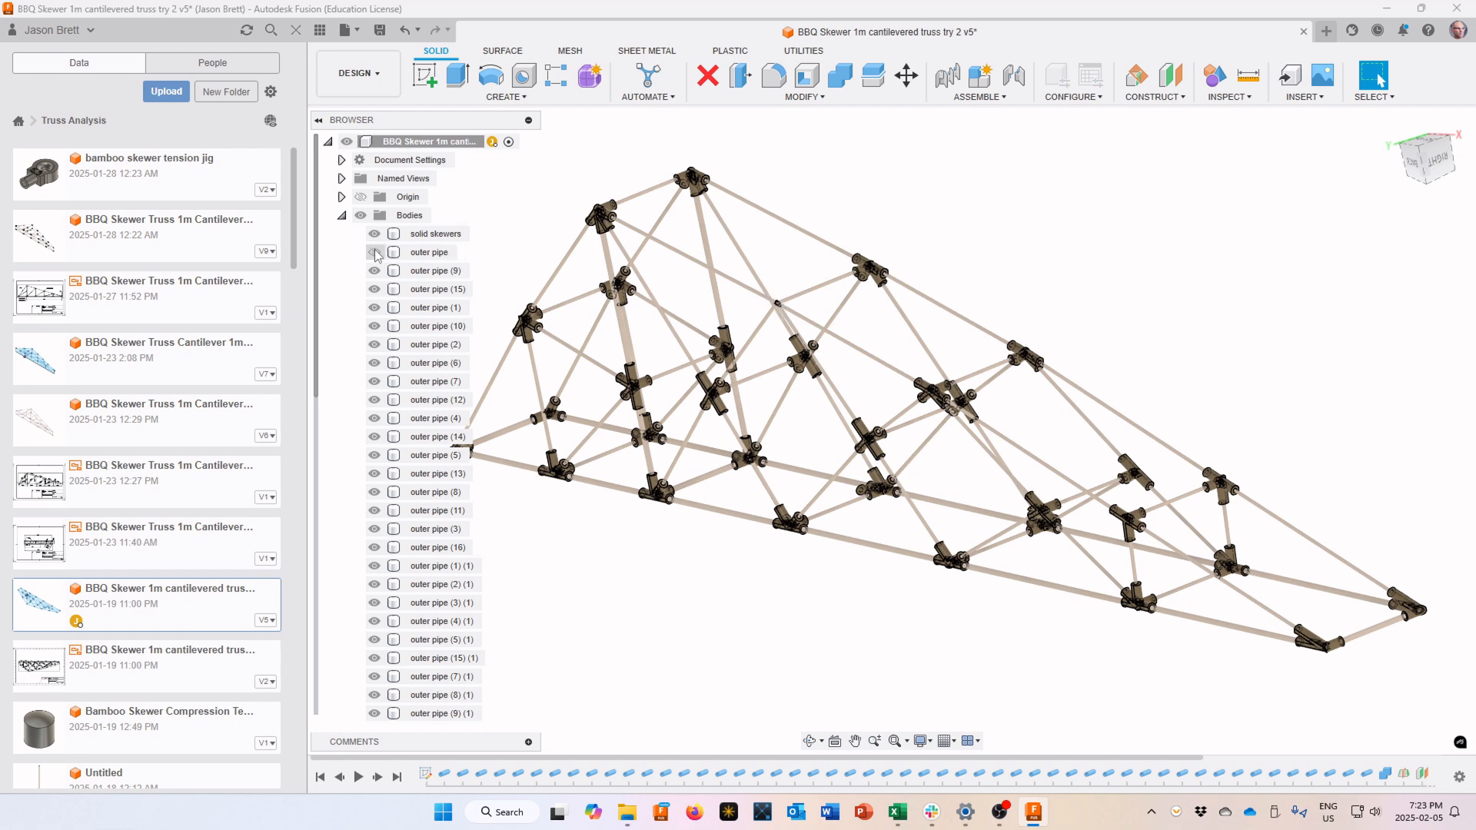
Hide the outer pipe and outer pipe (9) bodies to identify their joints, restore both, and collapse the bodies list
left_click(374, 271)
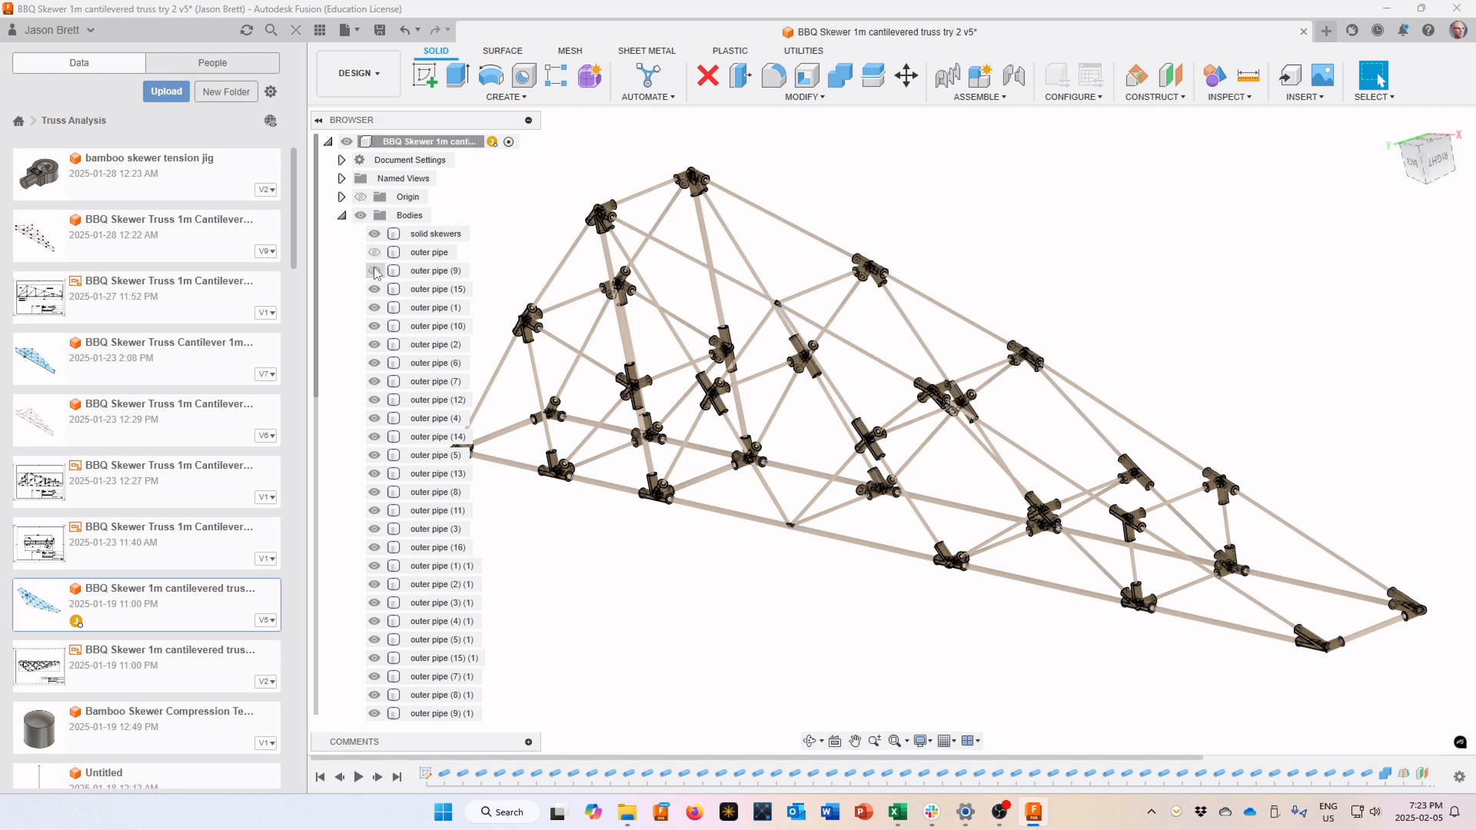
left_click(374, 270)
left_click(374, 252)
scroll(419, 328, "down", 1)
scroll(375, 272, "up", 1)
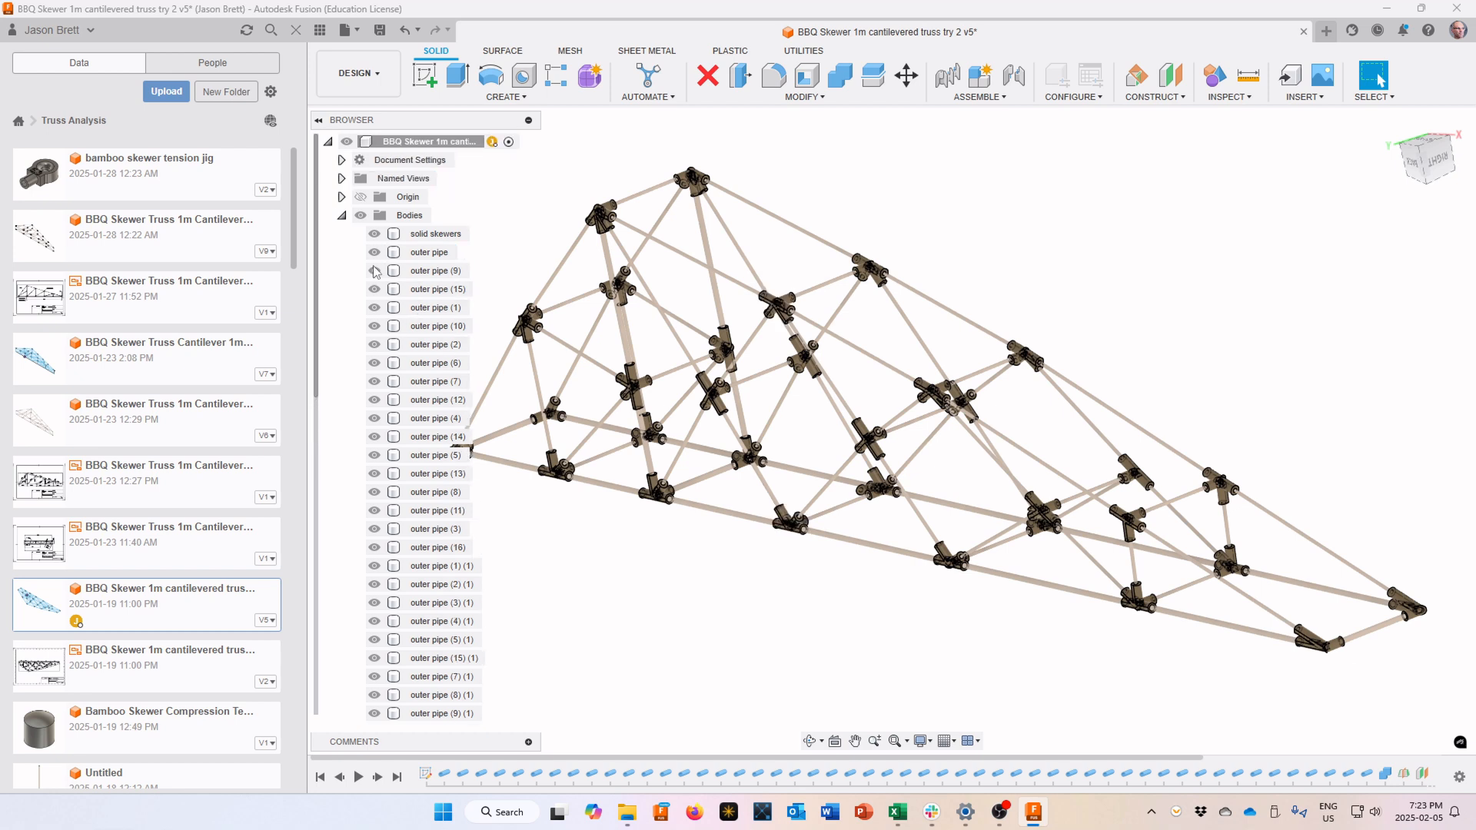
left_click(341, 217)
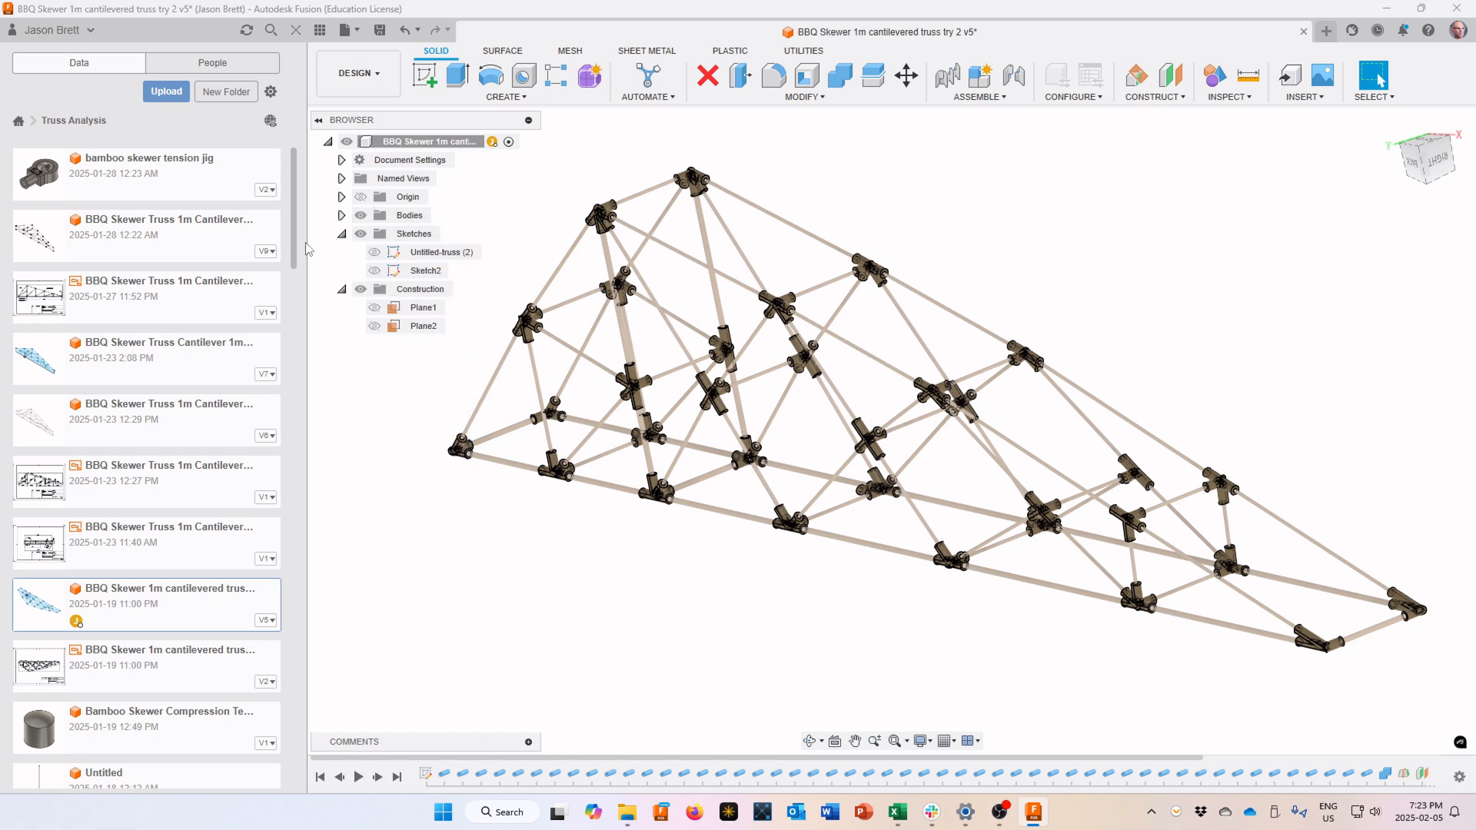
Show the Untitled-truss (2) sketch and examine its lines with the solid skewers body hidden, restoring the body
left_click(372, 259)
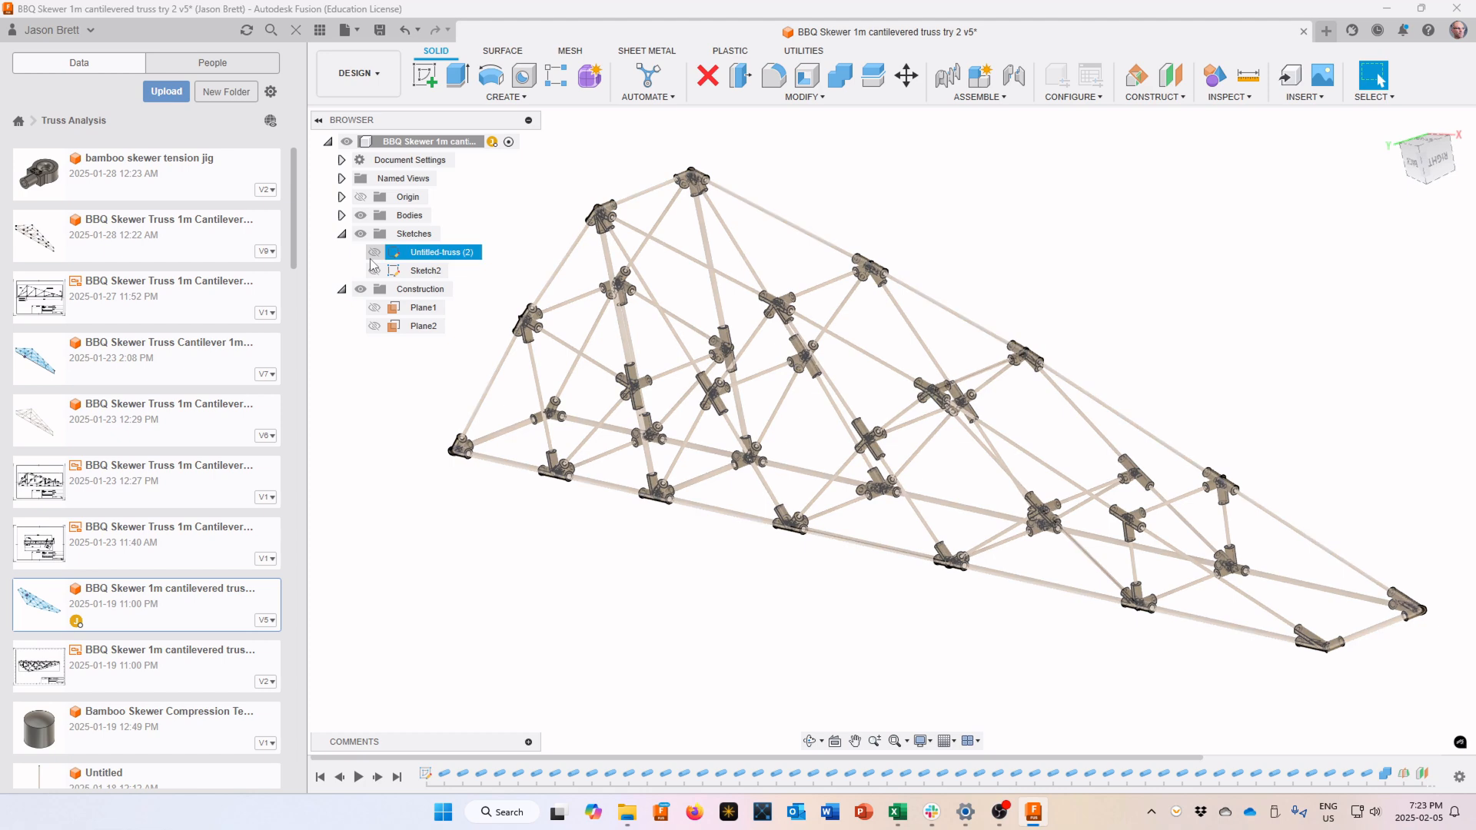
left_click(374, 254)
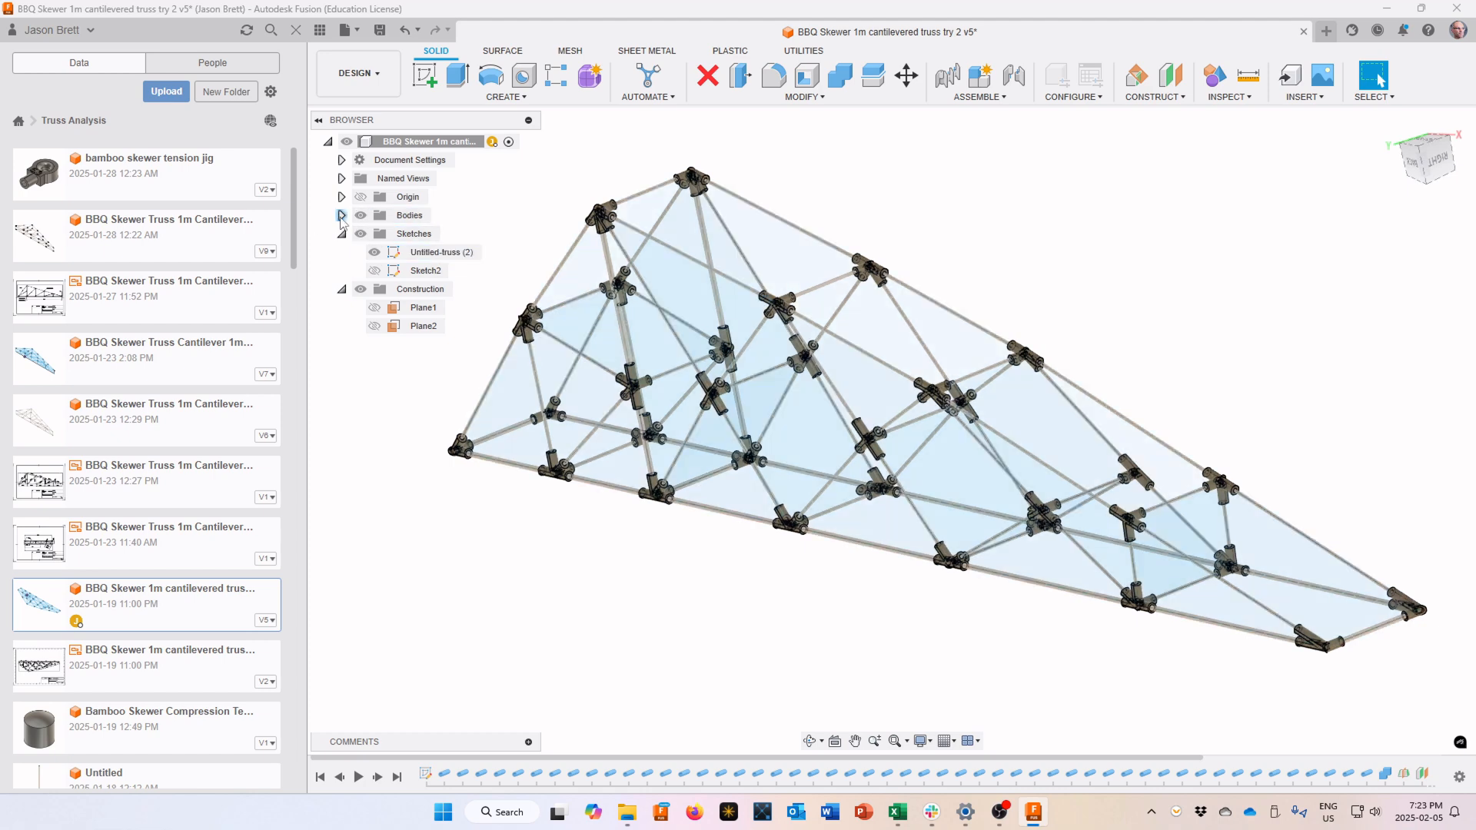
left_click(342, 217)
left_click(374, 160)
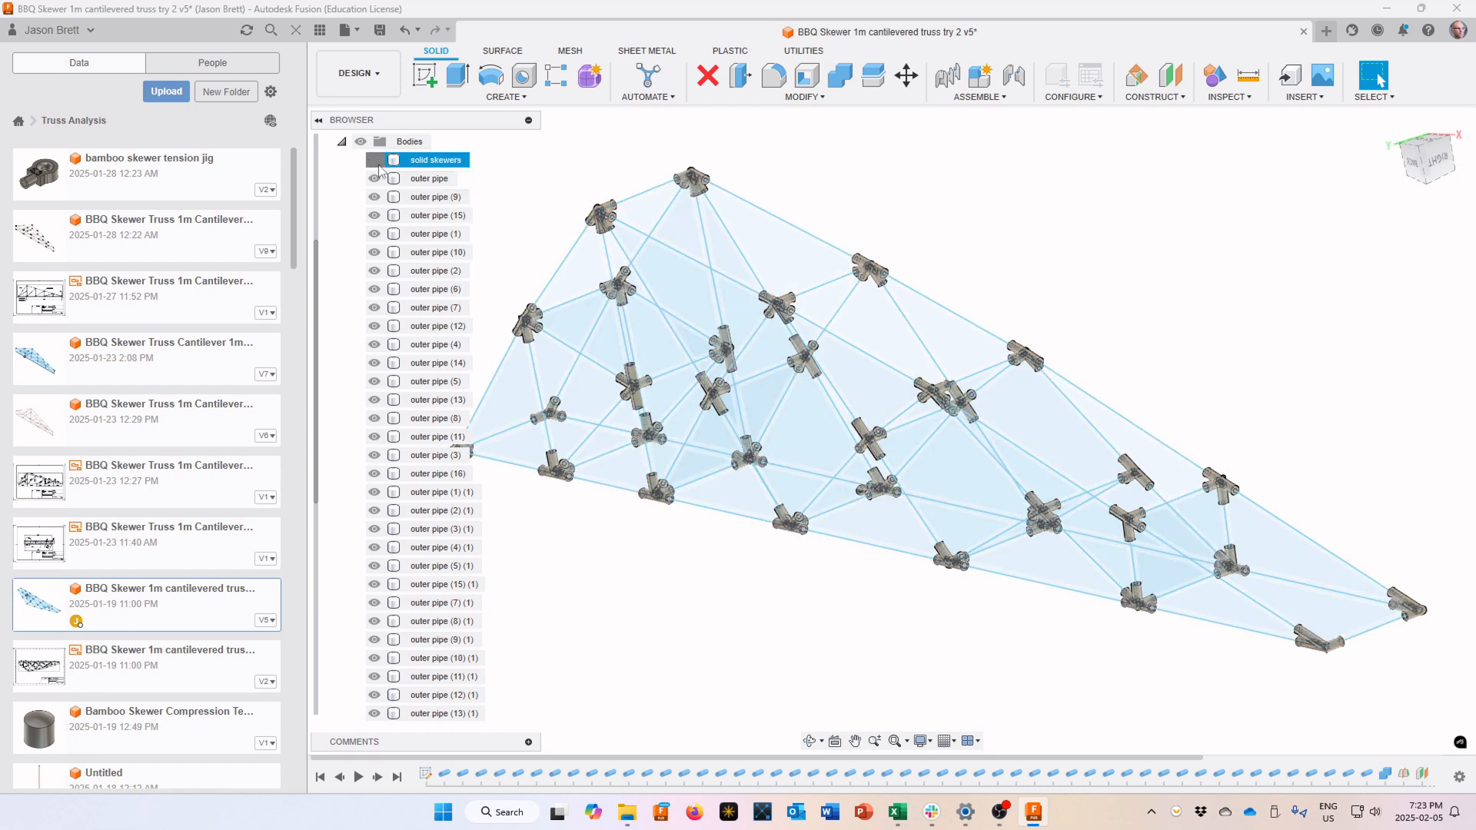
left_click(374, 159)
left_click(341, 141)
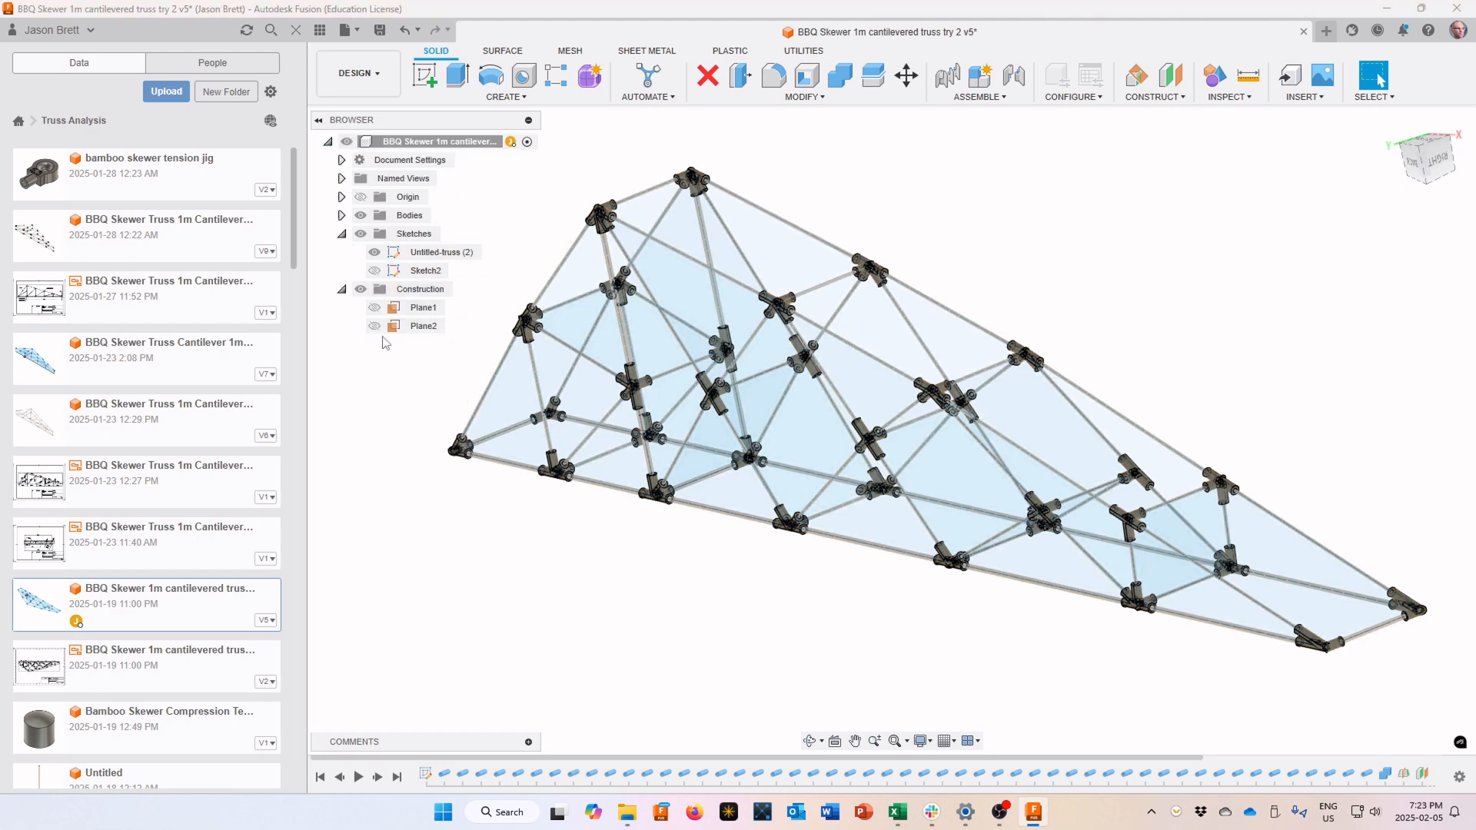
Examine construction planes Plane1 and Plane2 one at a time, hide them again, and turn the truss toward its back side
left_click(373, 308)
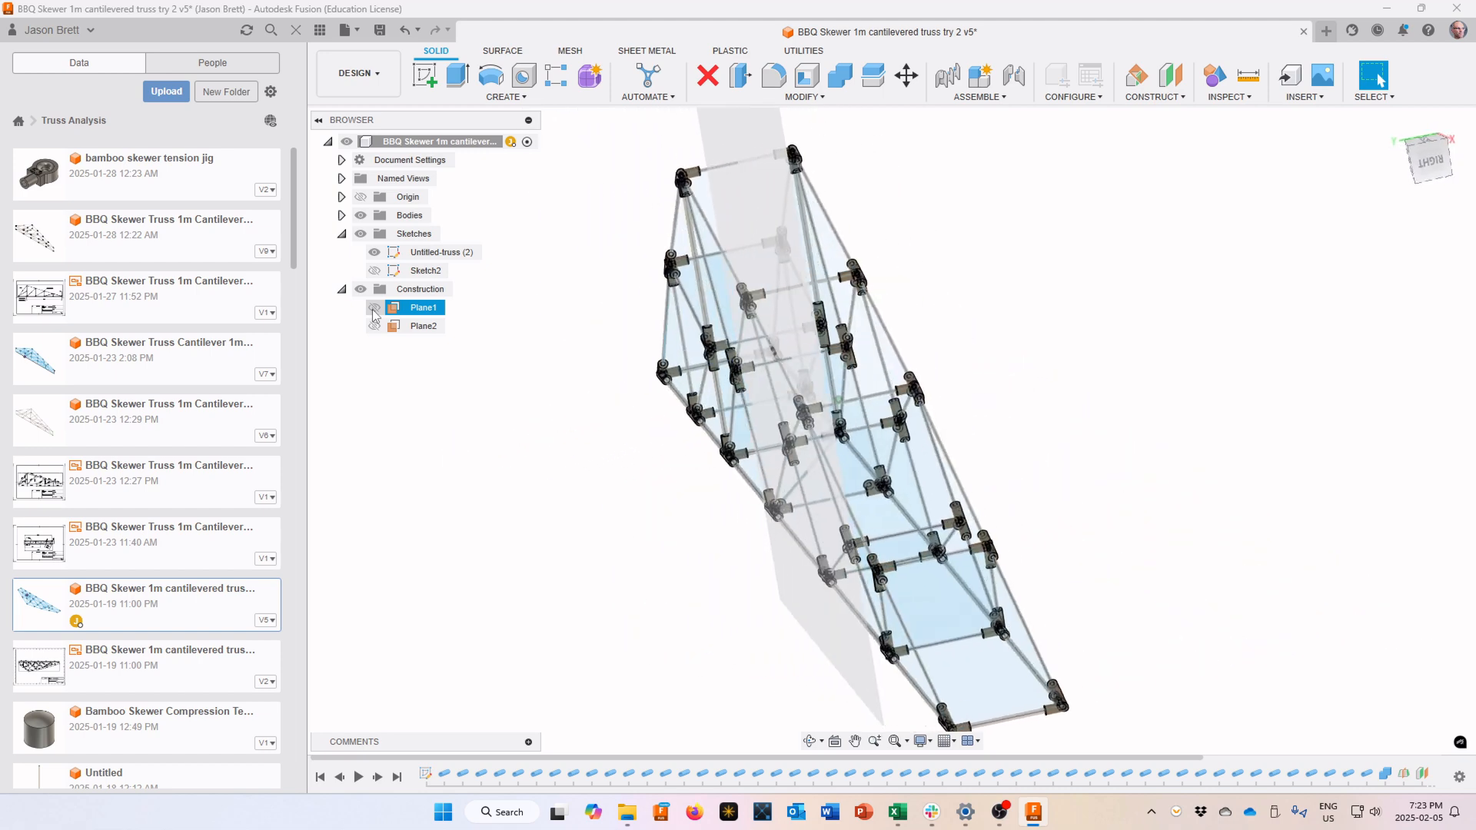
left_click(373, 308)
left_click(374, 327)
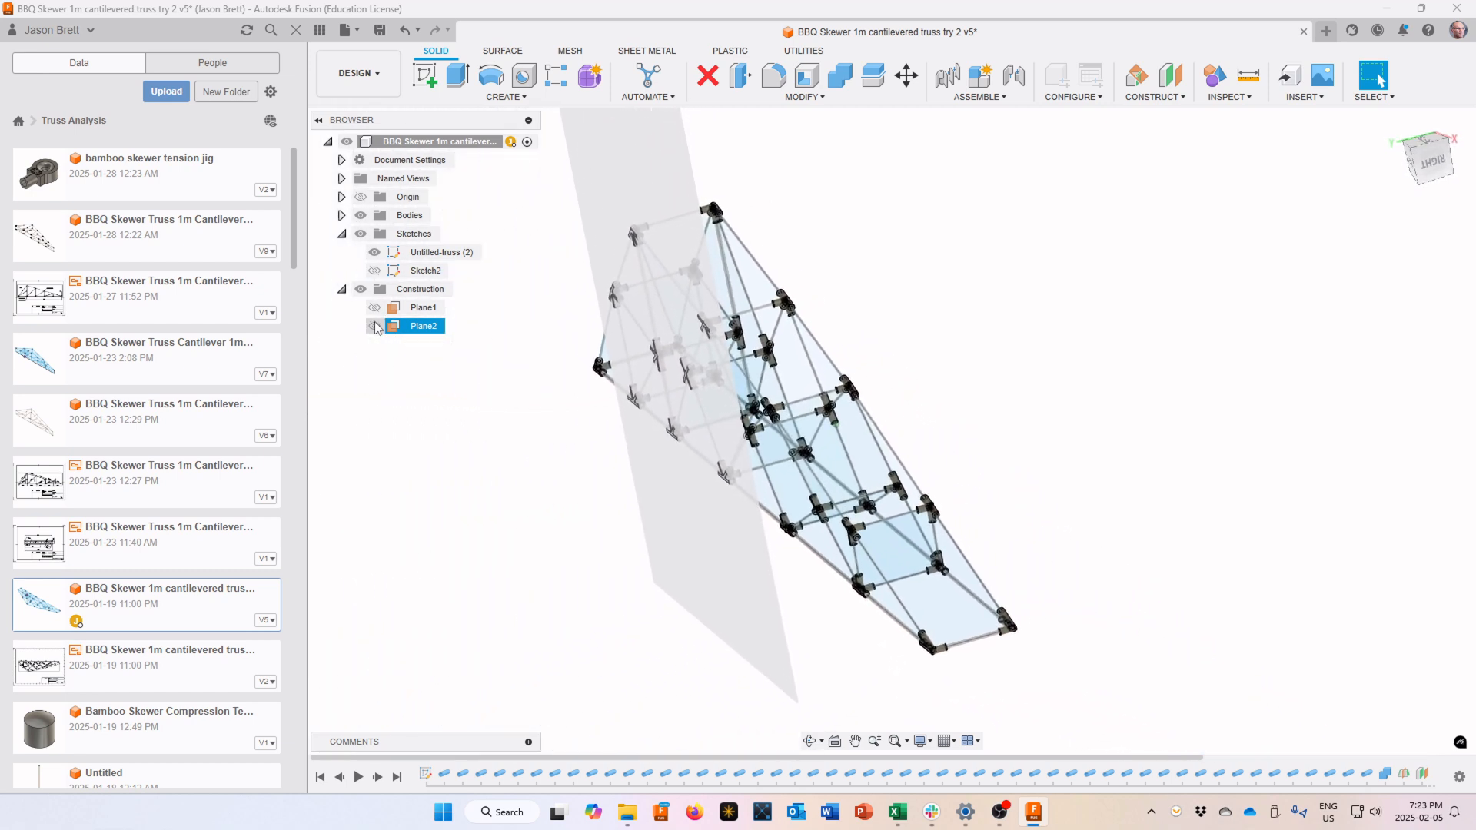
left_click(375, 325)
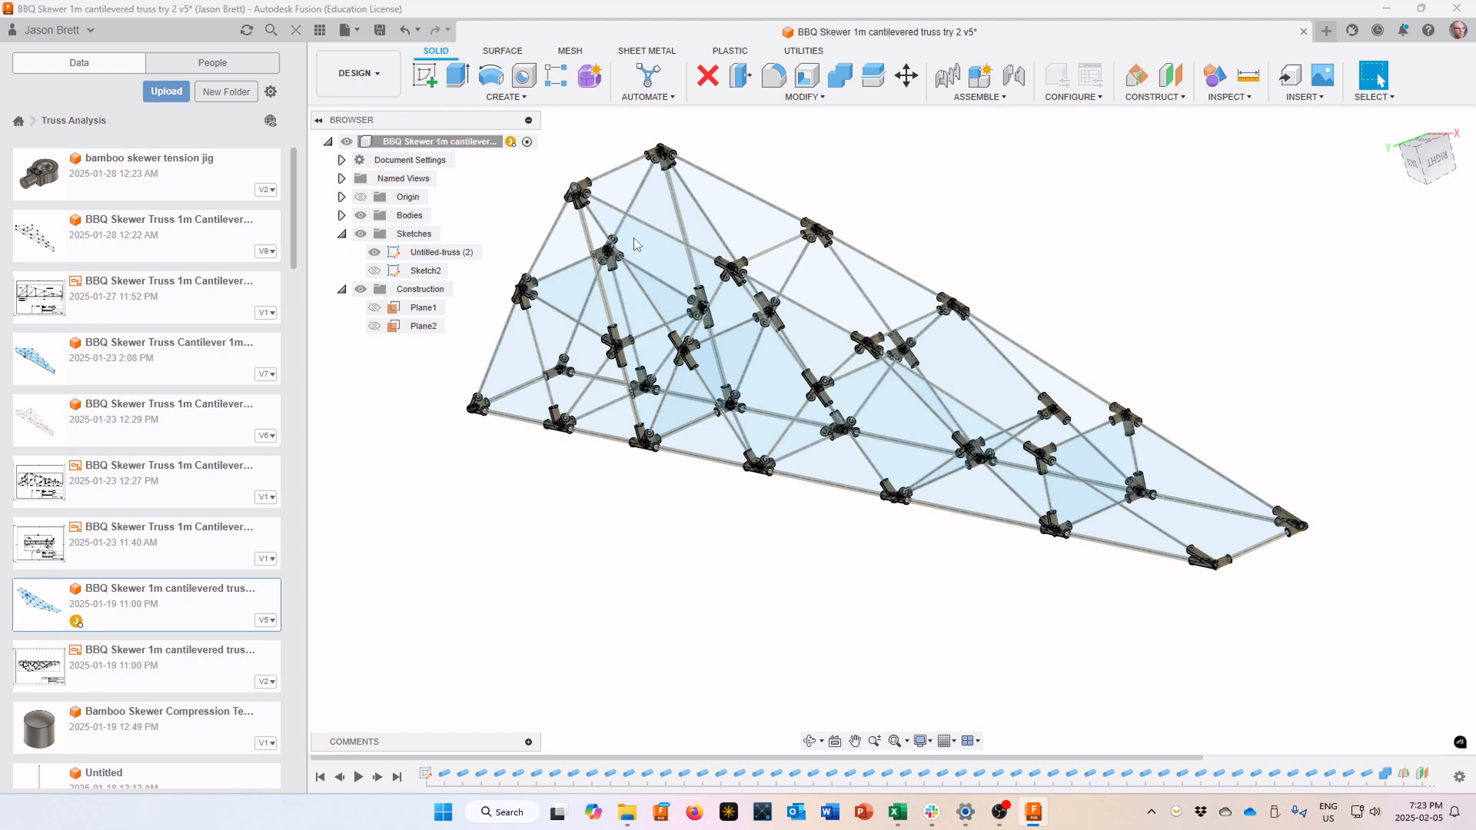
mouse_move(1406, 182)
mouse_move(1442, 164)
left_mouse_down()
mouse_move(1445, 141)
mouse_move(1462, 163)
mouse_move(1460, 147)
mouse_move(1411, 160)
mouse_move(1448, 150)
mouse_move(1423, 163)
mouse_move(1429, 176)
left_mouse_up()
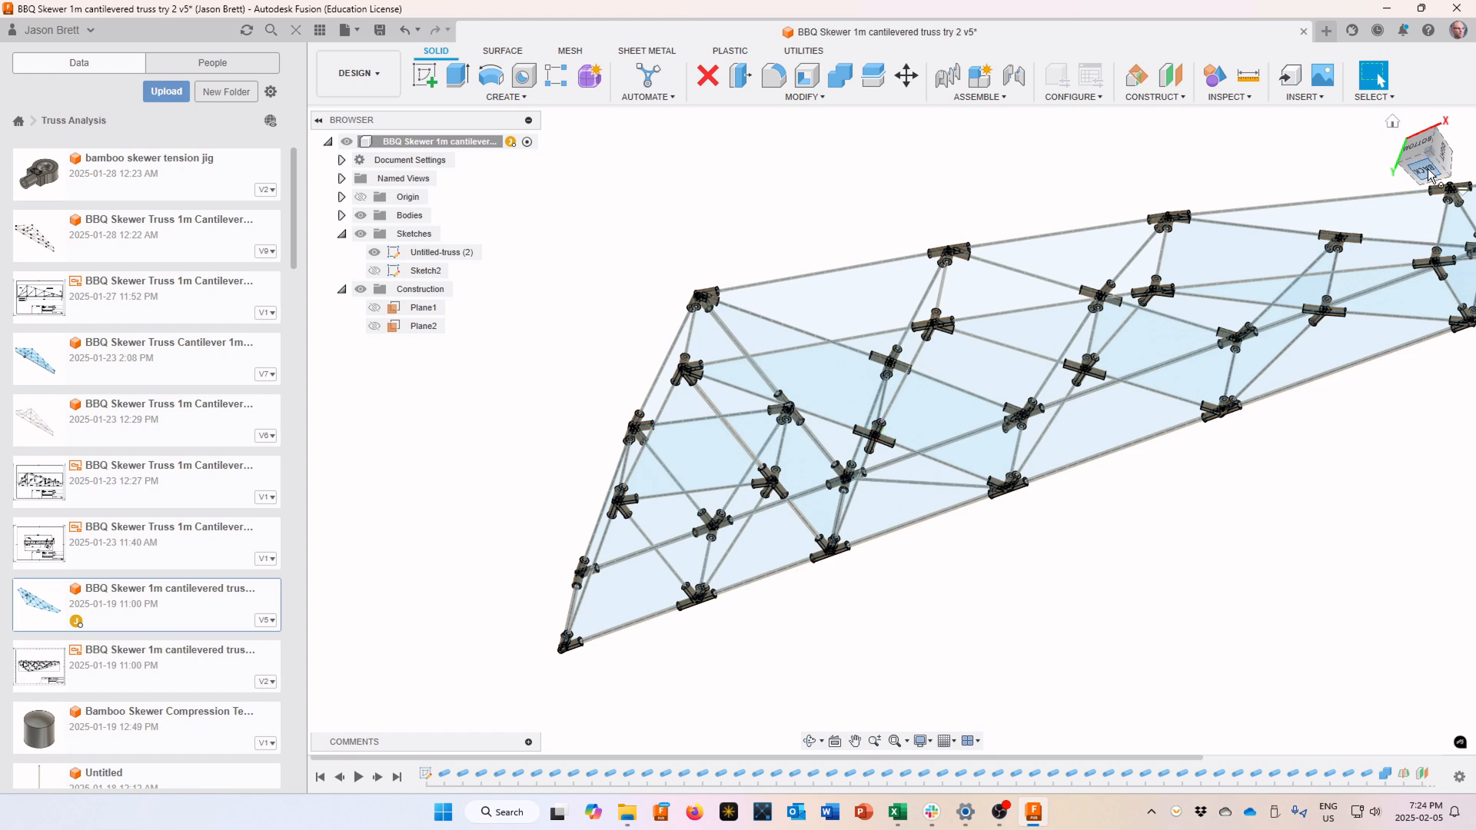
left_click(1426, 179)
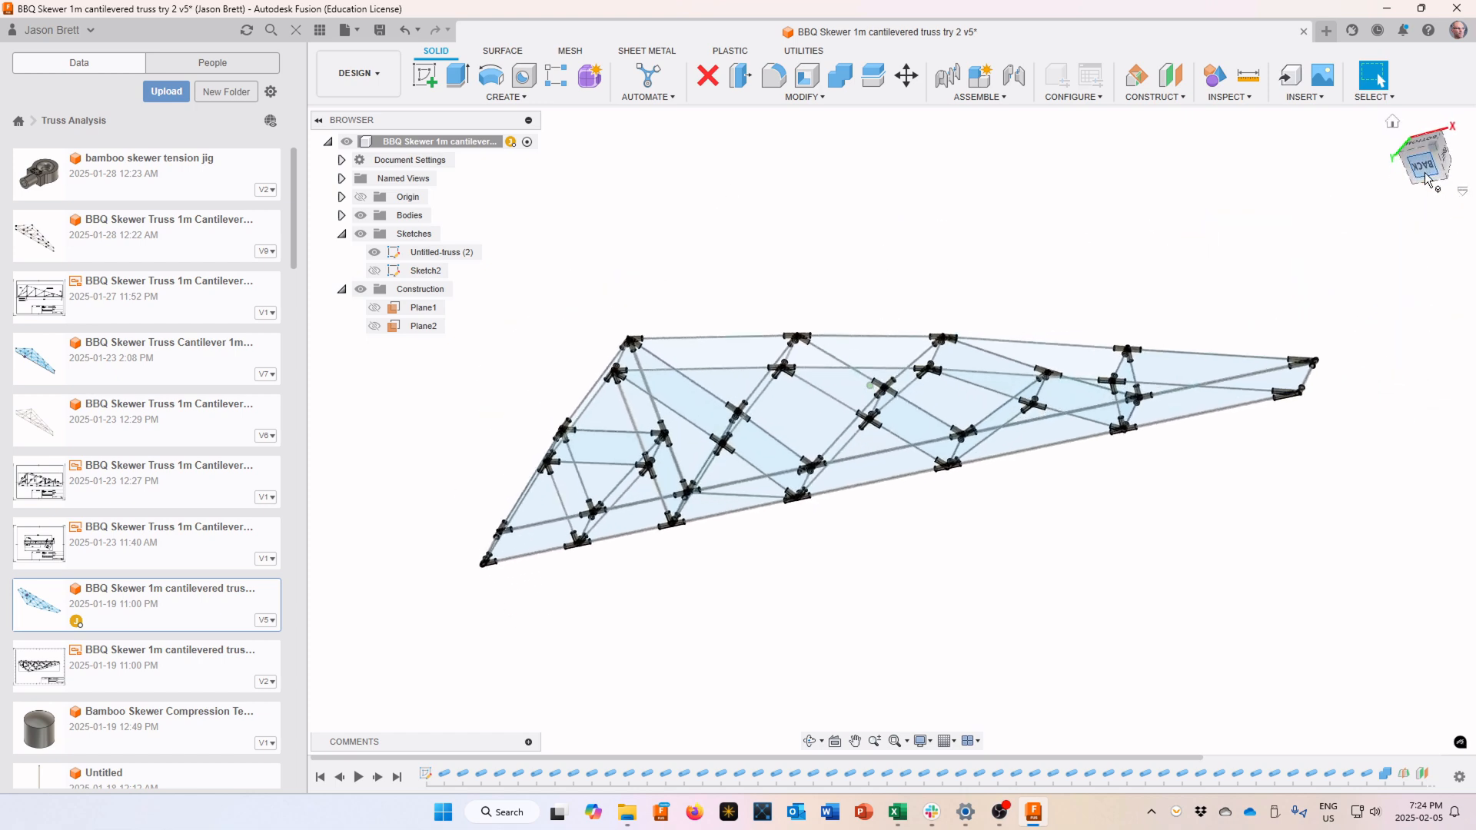
left_click(1426, 178)
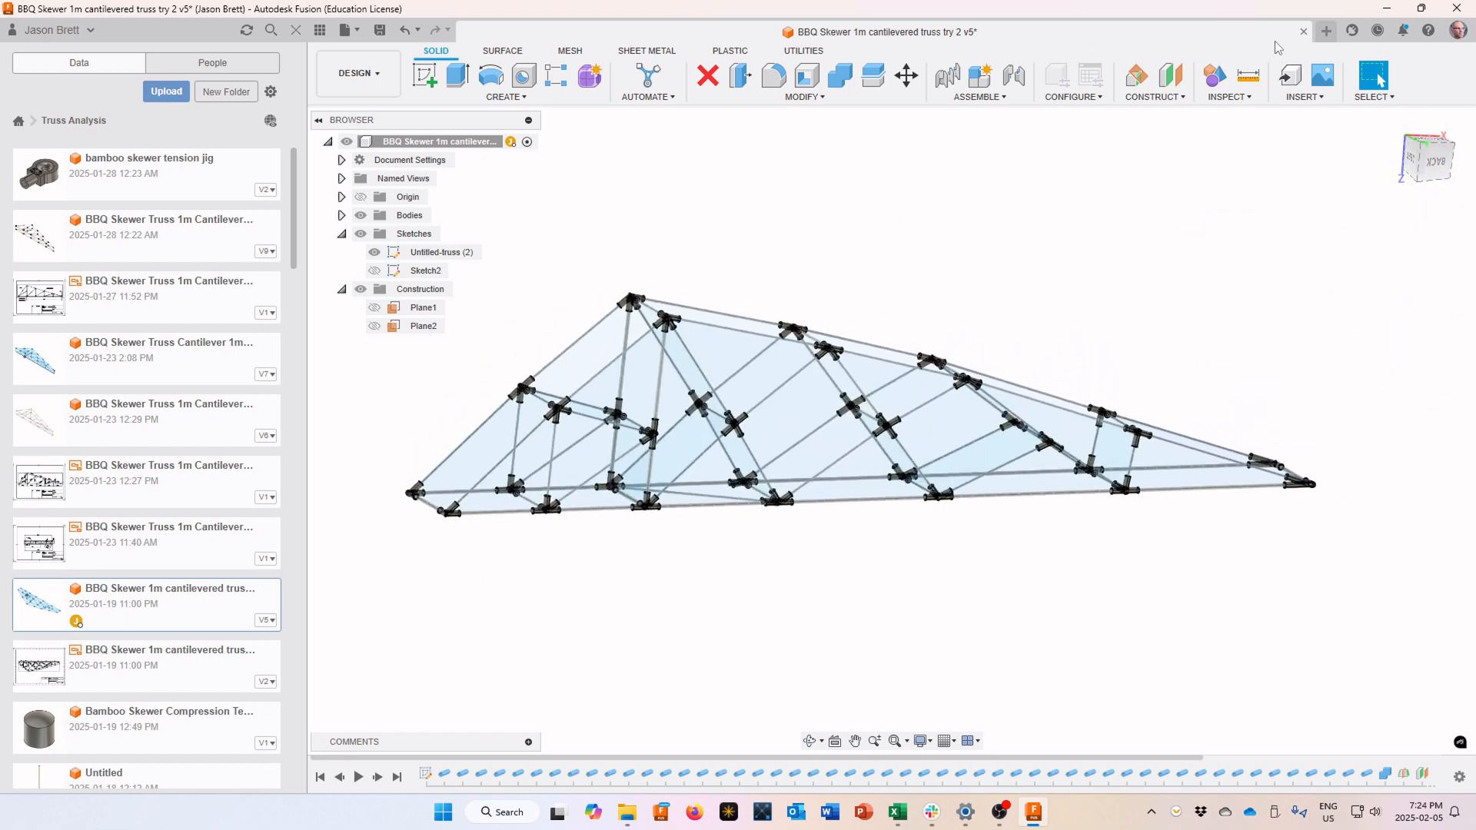
Close the cantilevered truss design, saving its changes with the version description "User Saved"
left_click(346, 30)
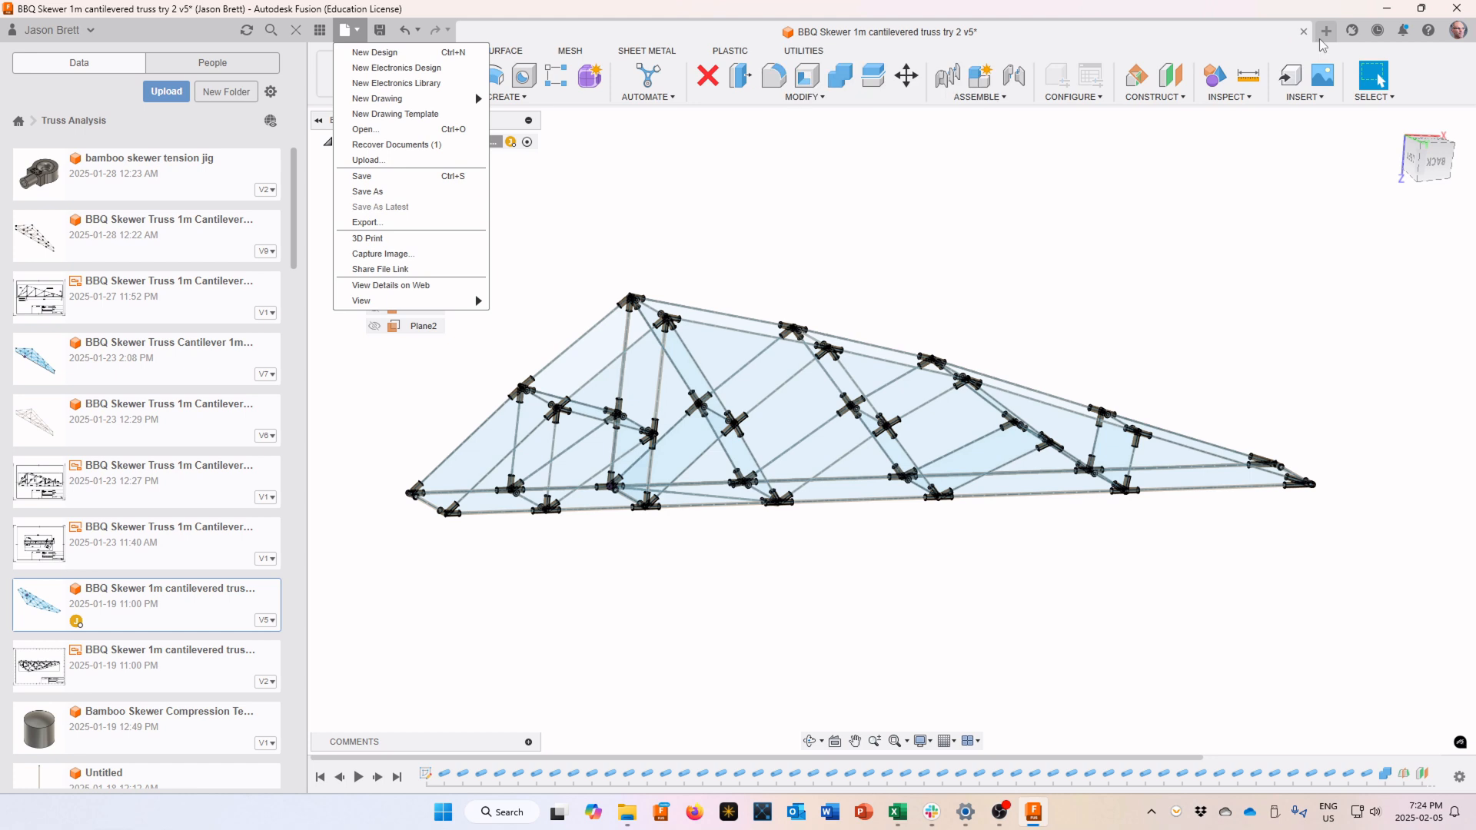
left_click(1302, 33)
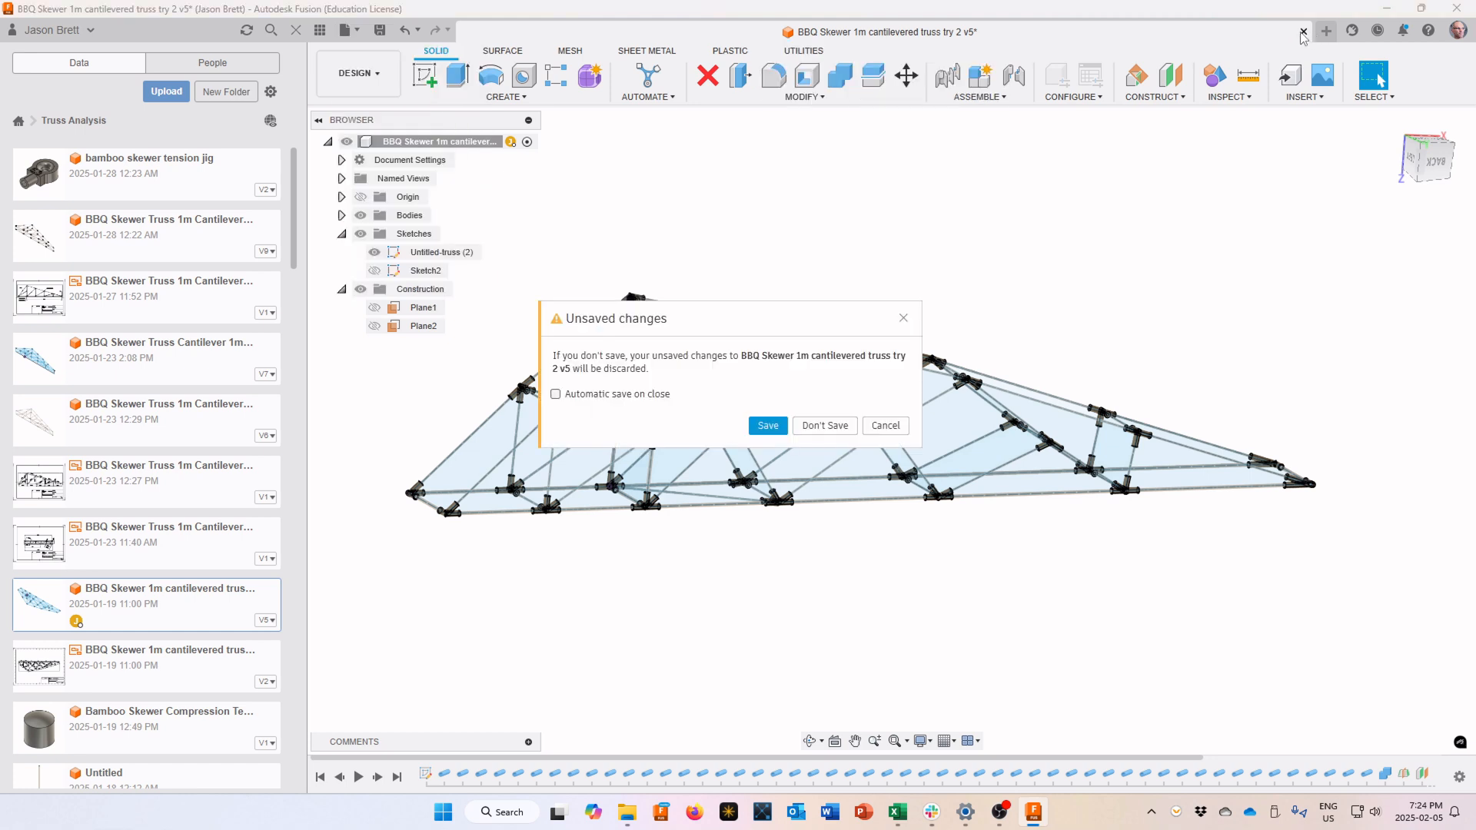
left_click(758, 425)
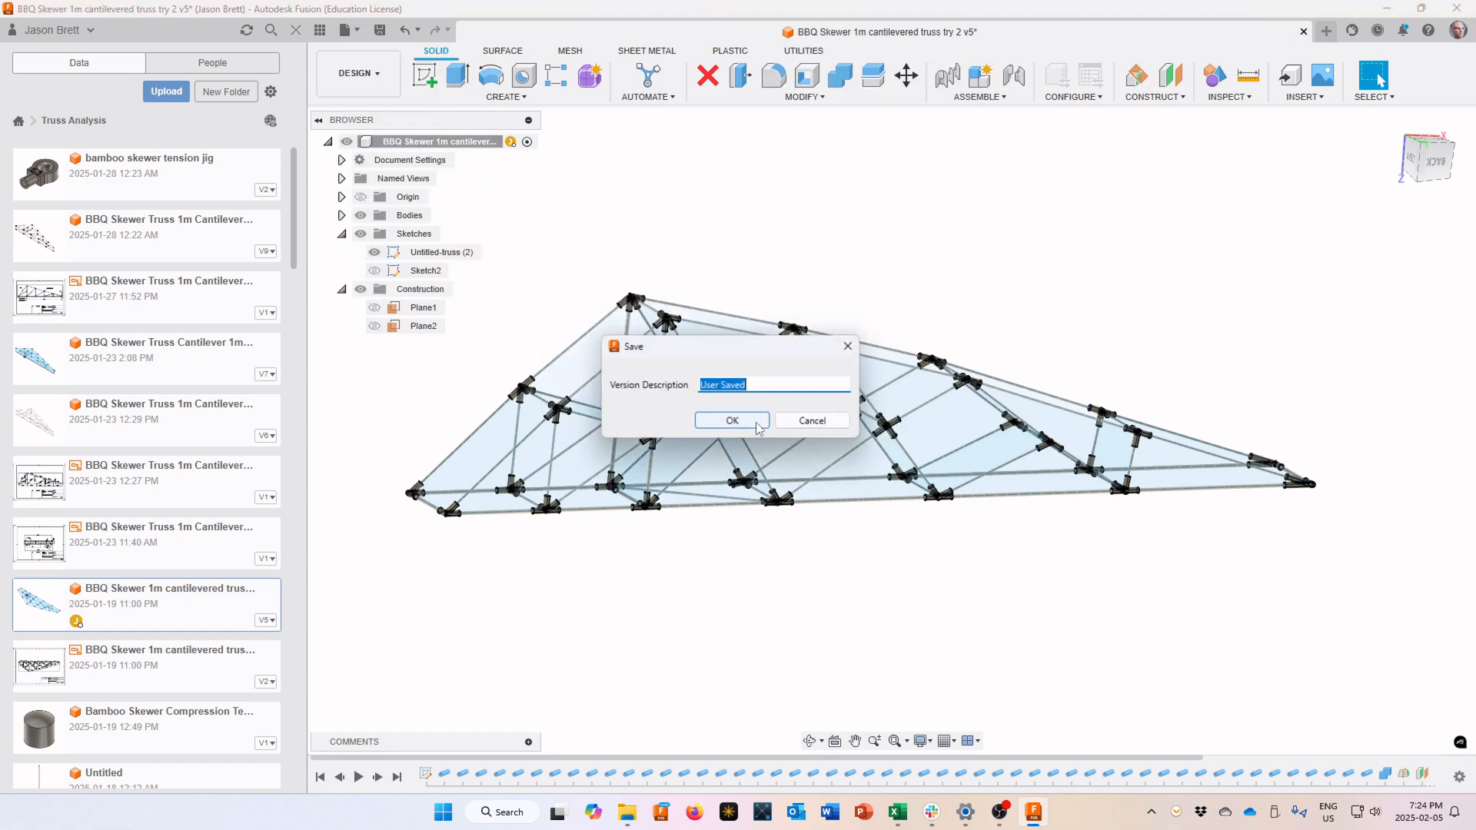
left_click(742, 423)
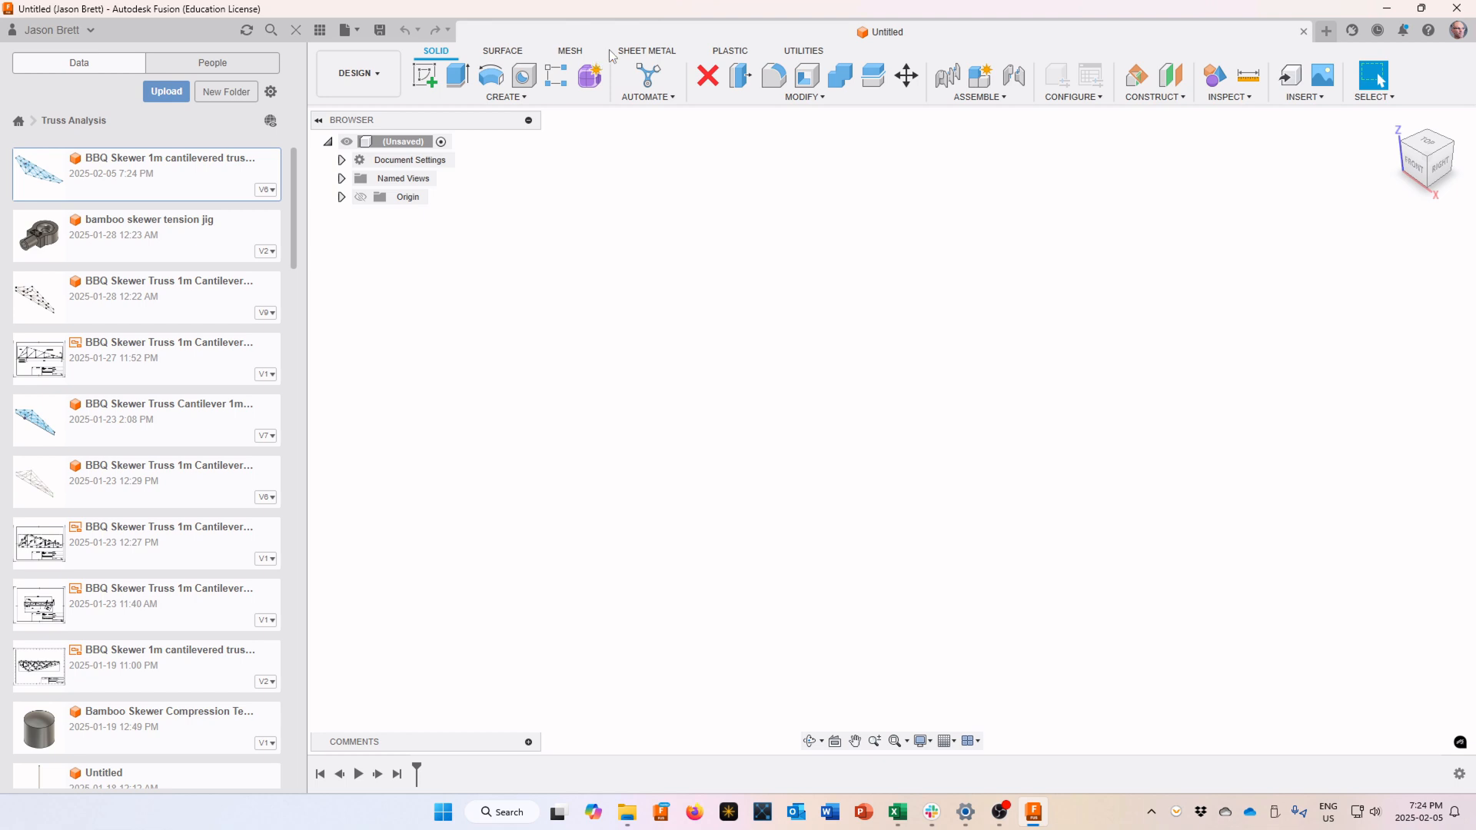
Add a user parameter named thinSkewer in mm with the expression 3.2 to the new design
left_click(805, 98)
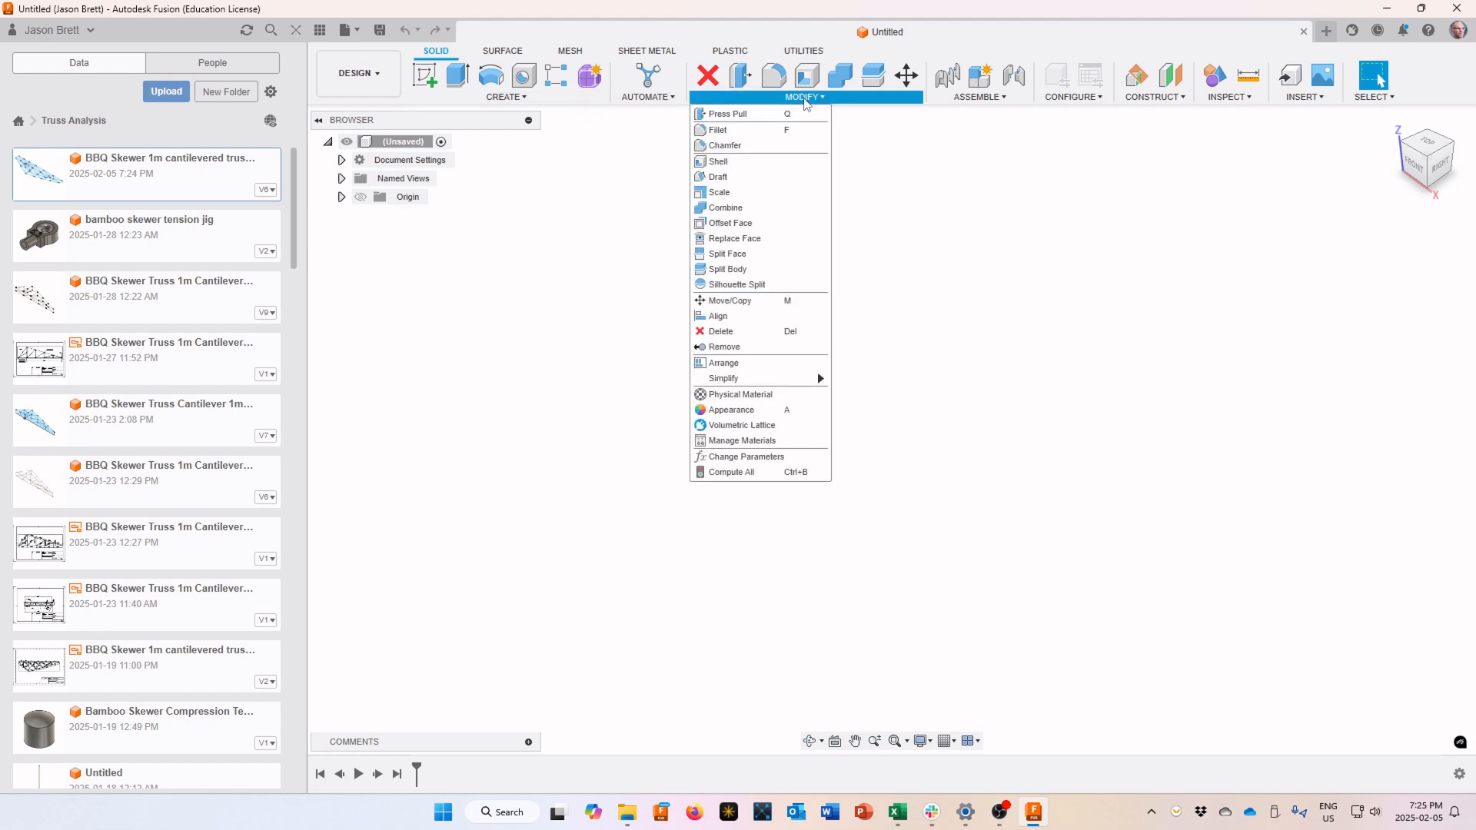
left_click(763, 460)
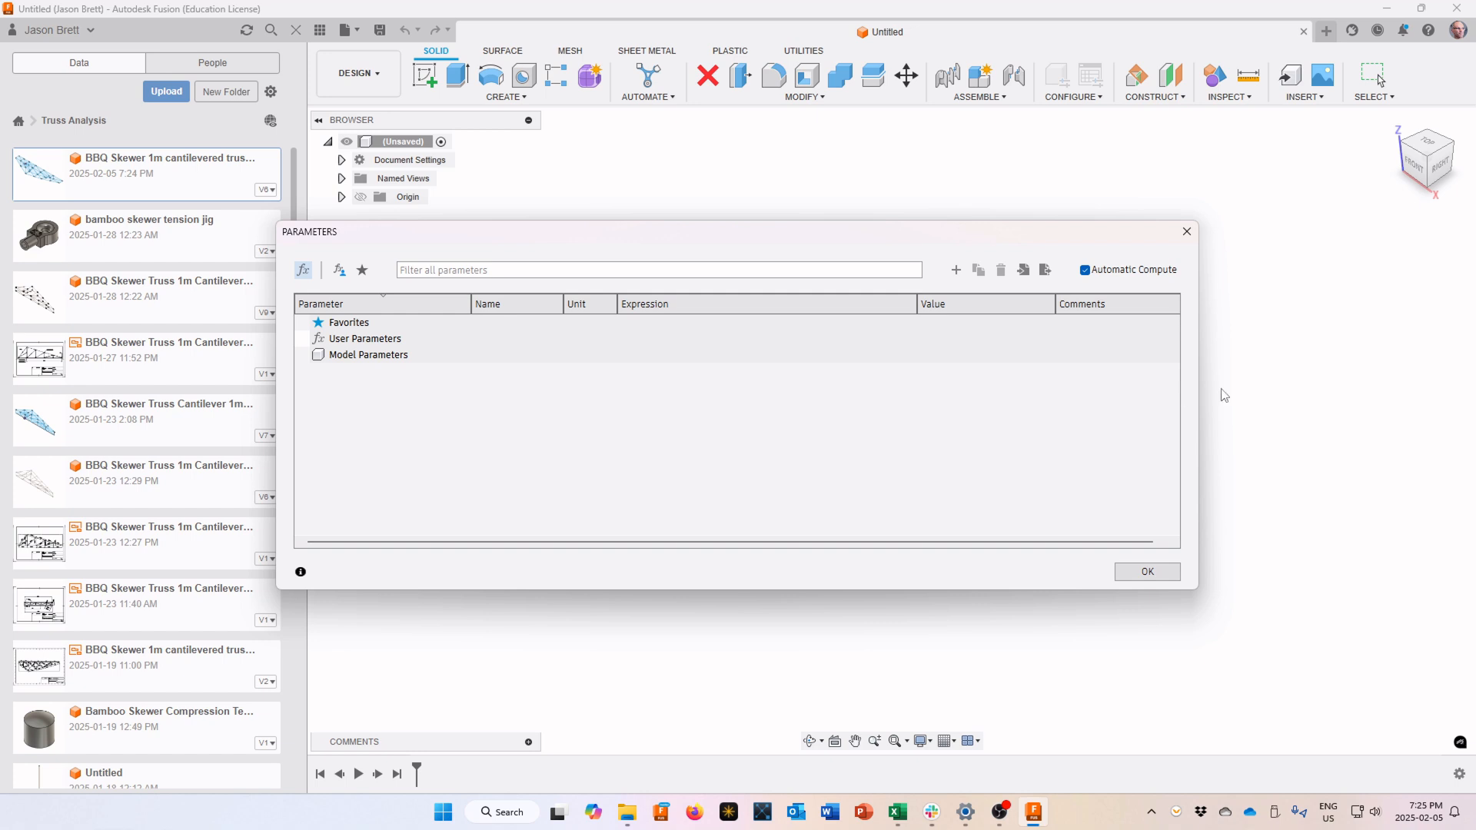
left_click(955, 270)
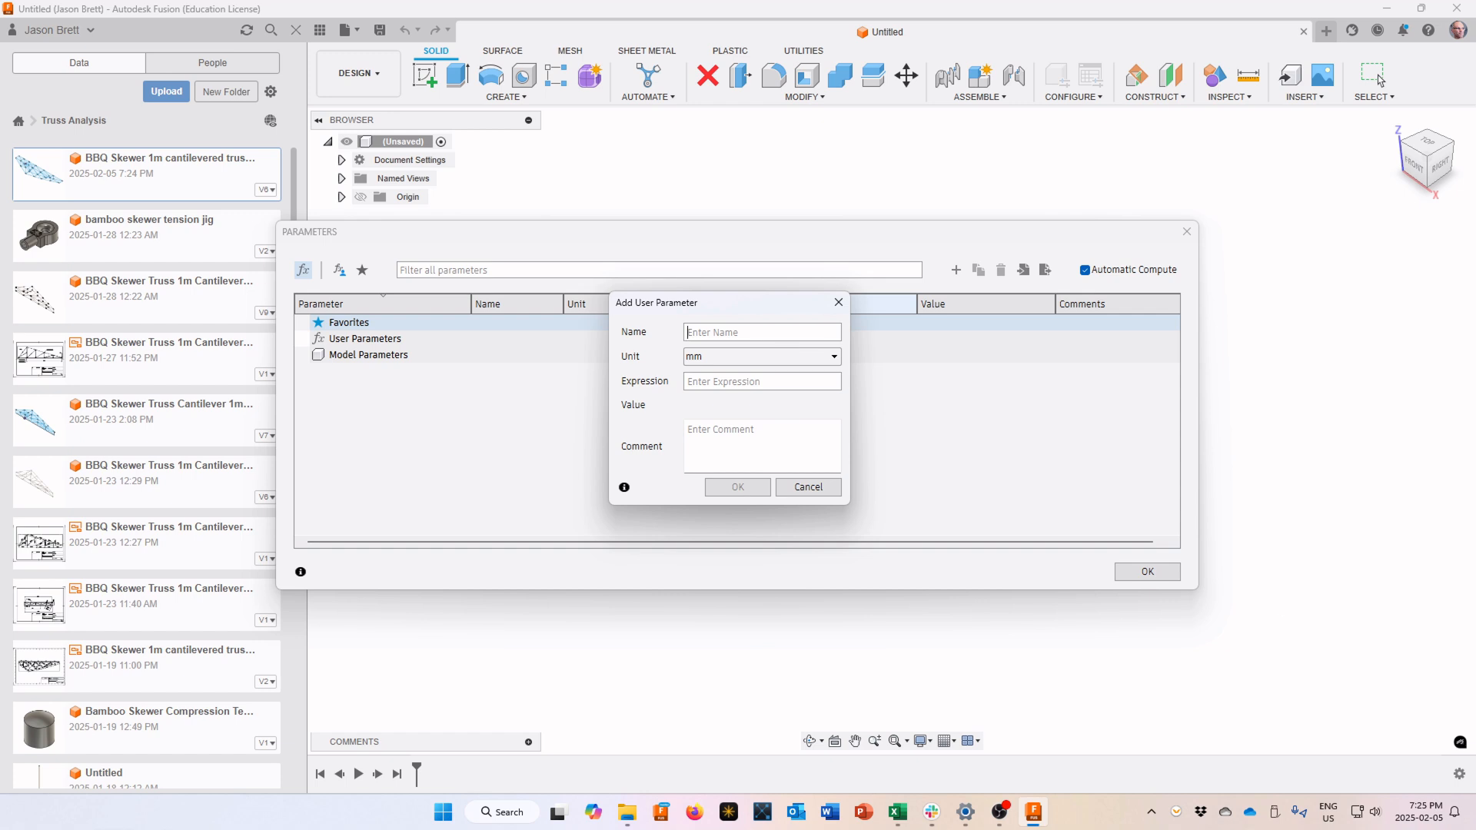
type("thin skewer")
key("BackSpace")
key("BackSpace")
key("BackSpace")
key("BackSpace")
key("BackSpace")
key("BackSpace")
type("Skewer")
type("3.2")
left_click(752, 487)
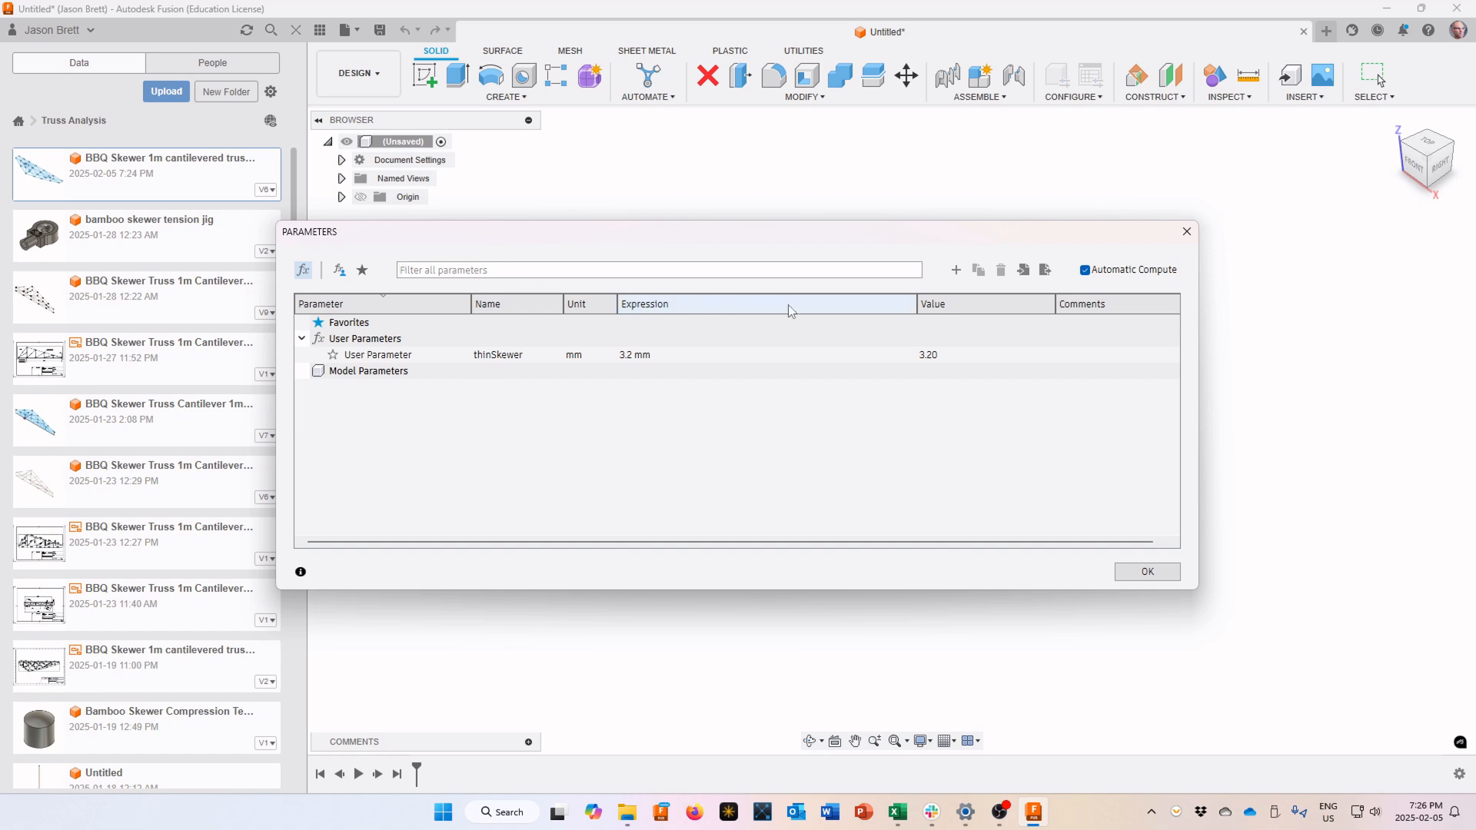
type("big")
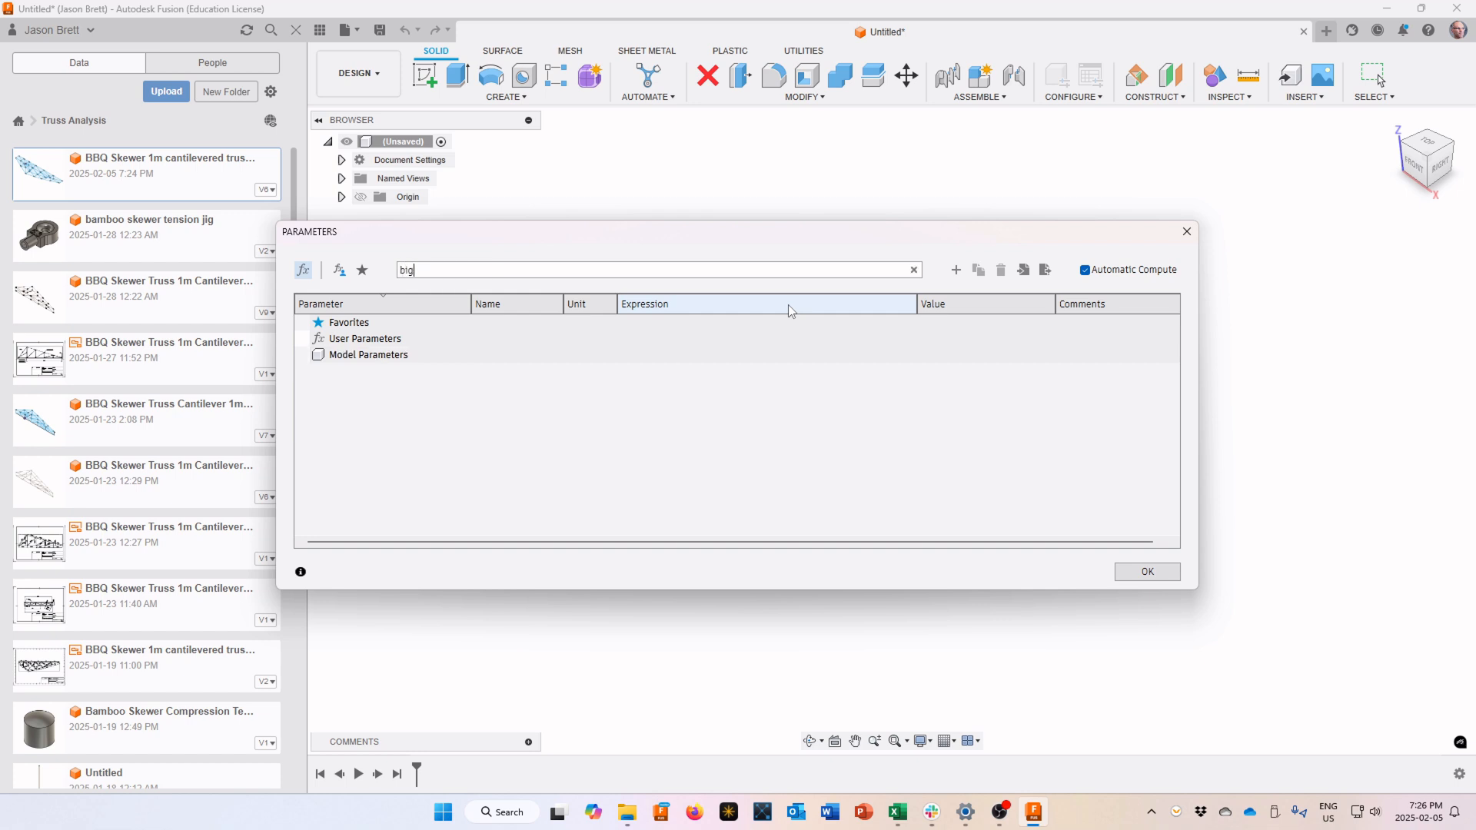
type("Skewer")
key("Escape")
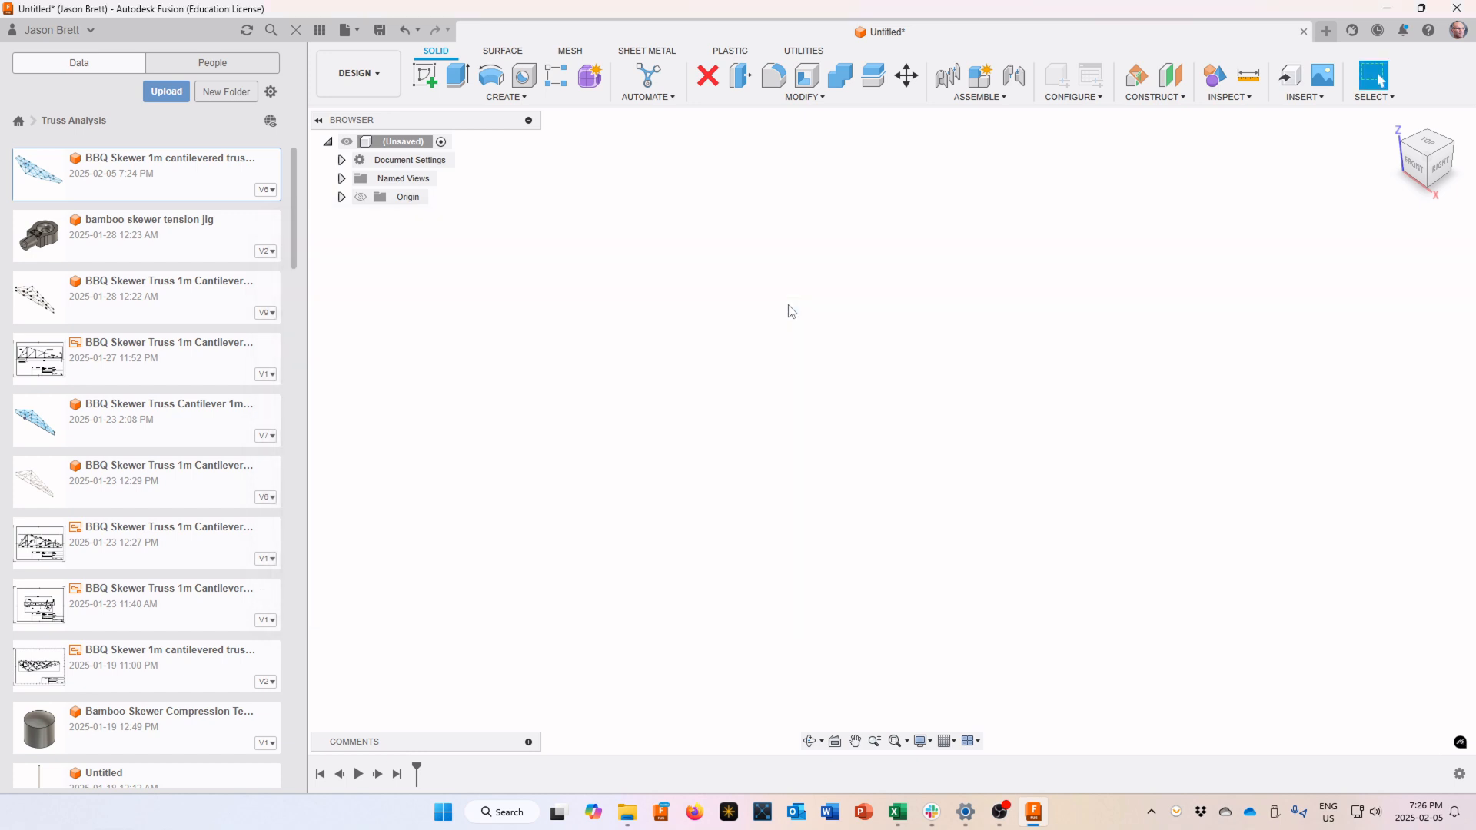
Reopen the design's parameters and add a user parameter named bigSkewer in mm with the expression 5
left_click(807, 98)
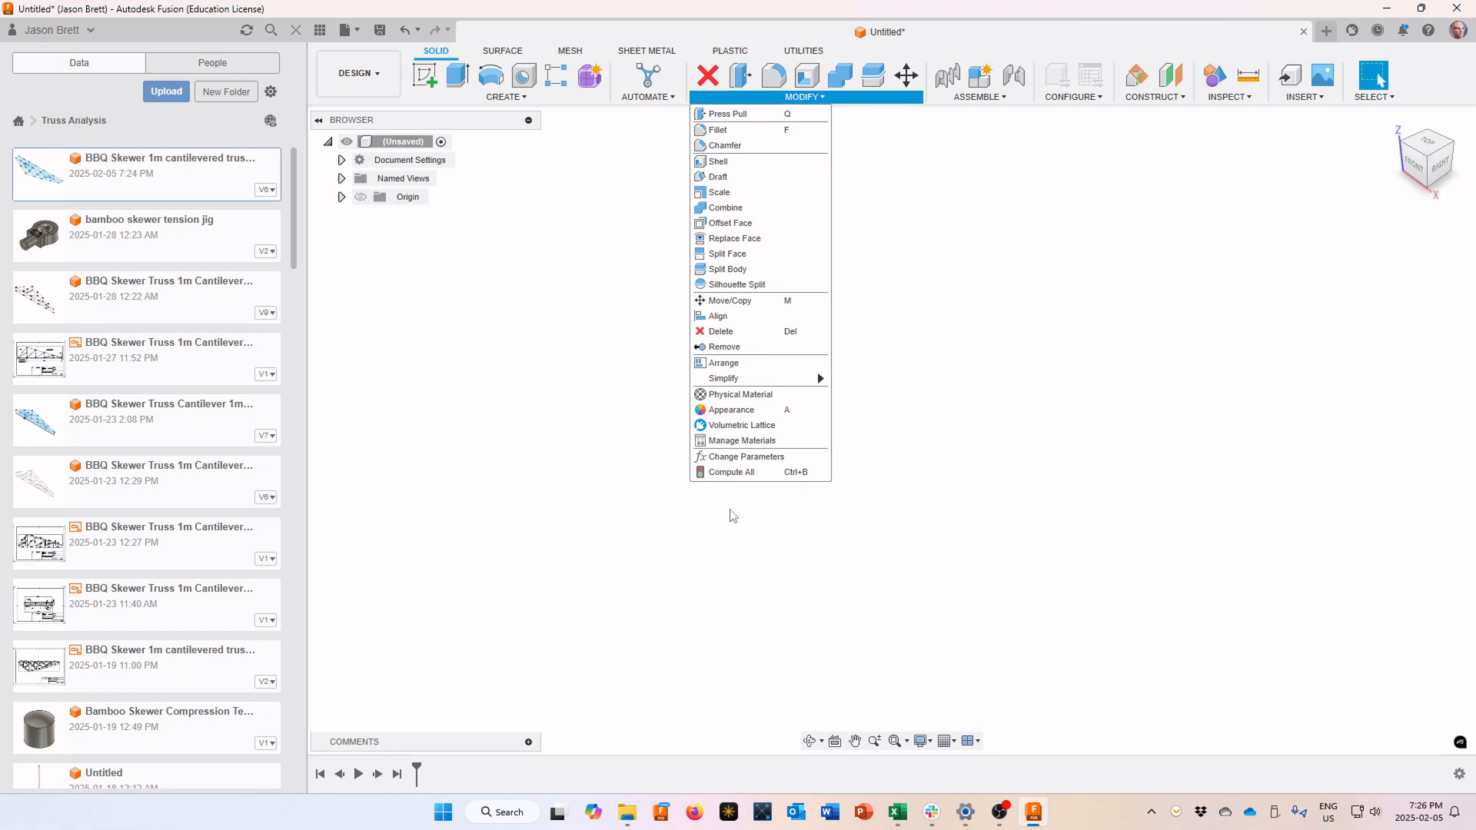
left_click(747, 458)
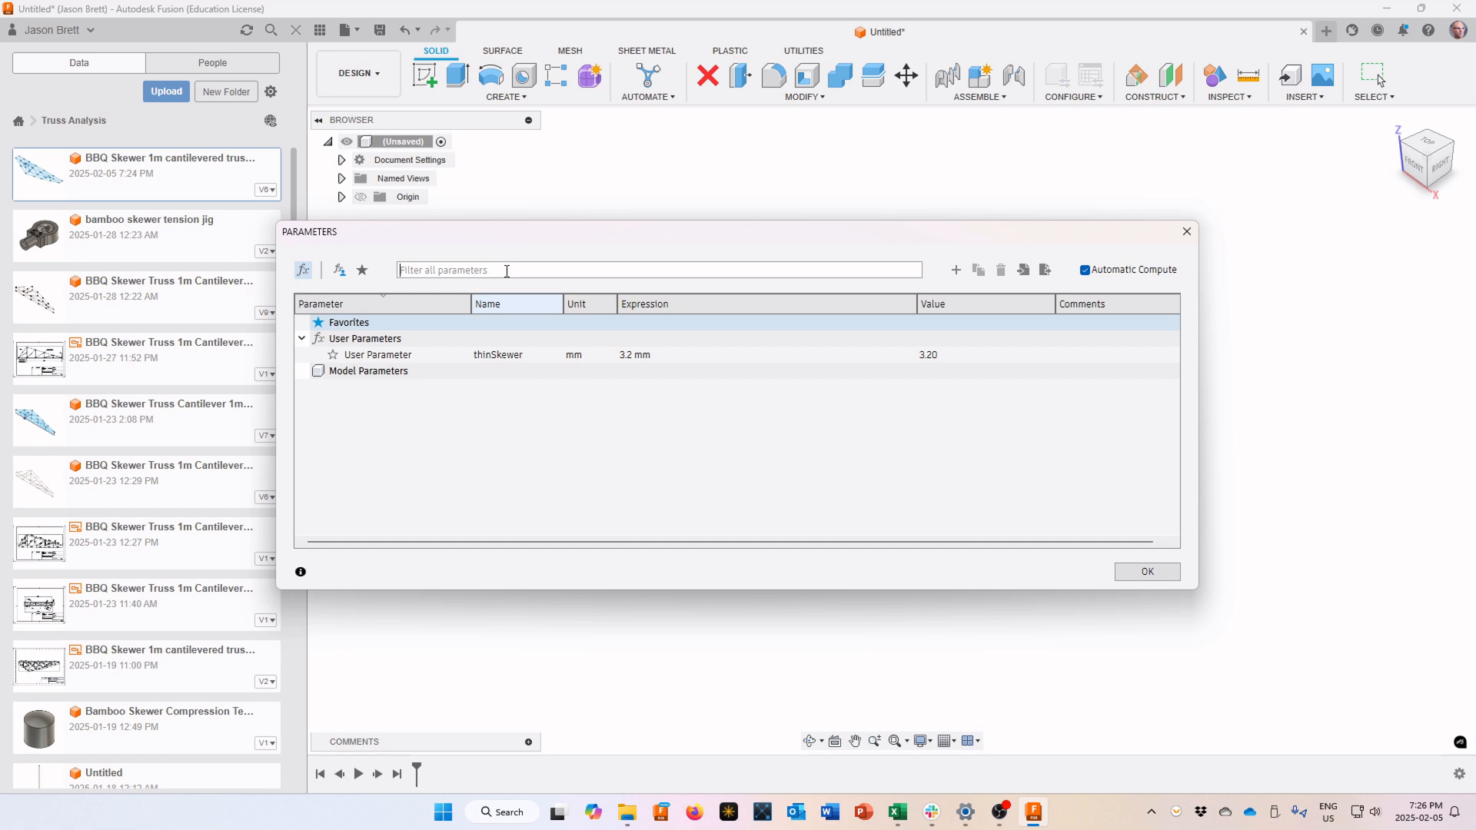
type("big")
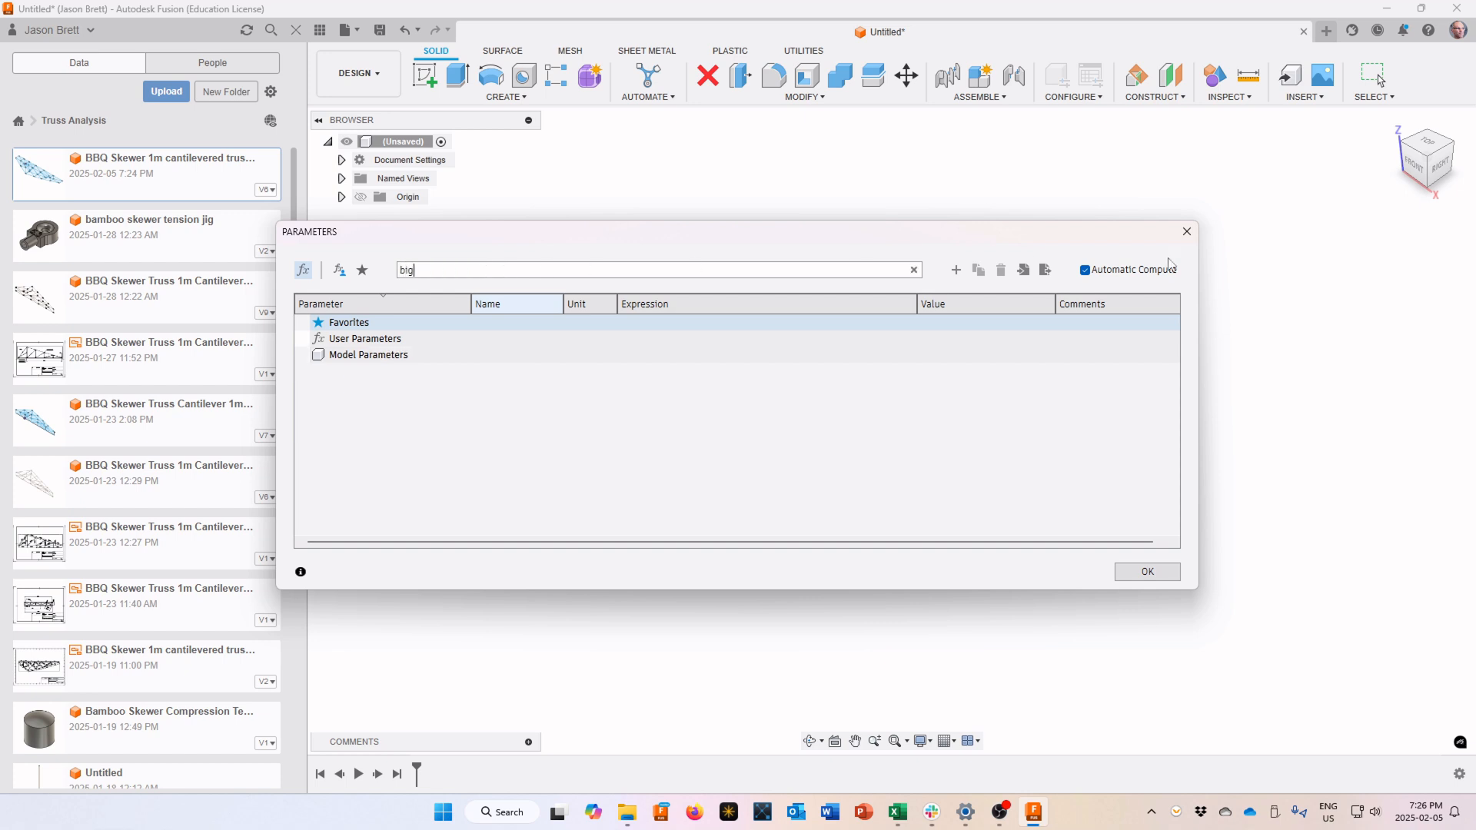
type("Skewer")
left_click(957, 271)
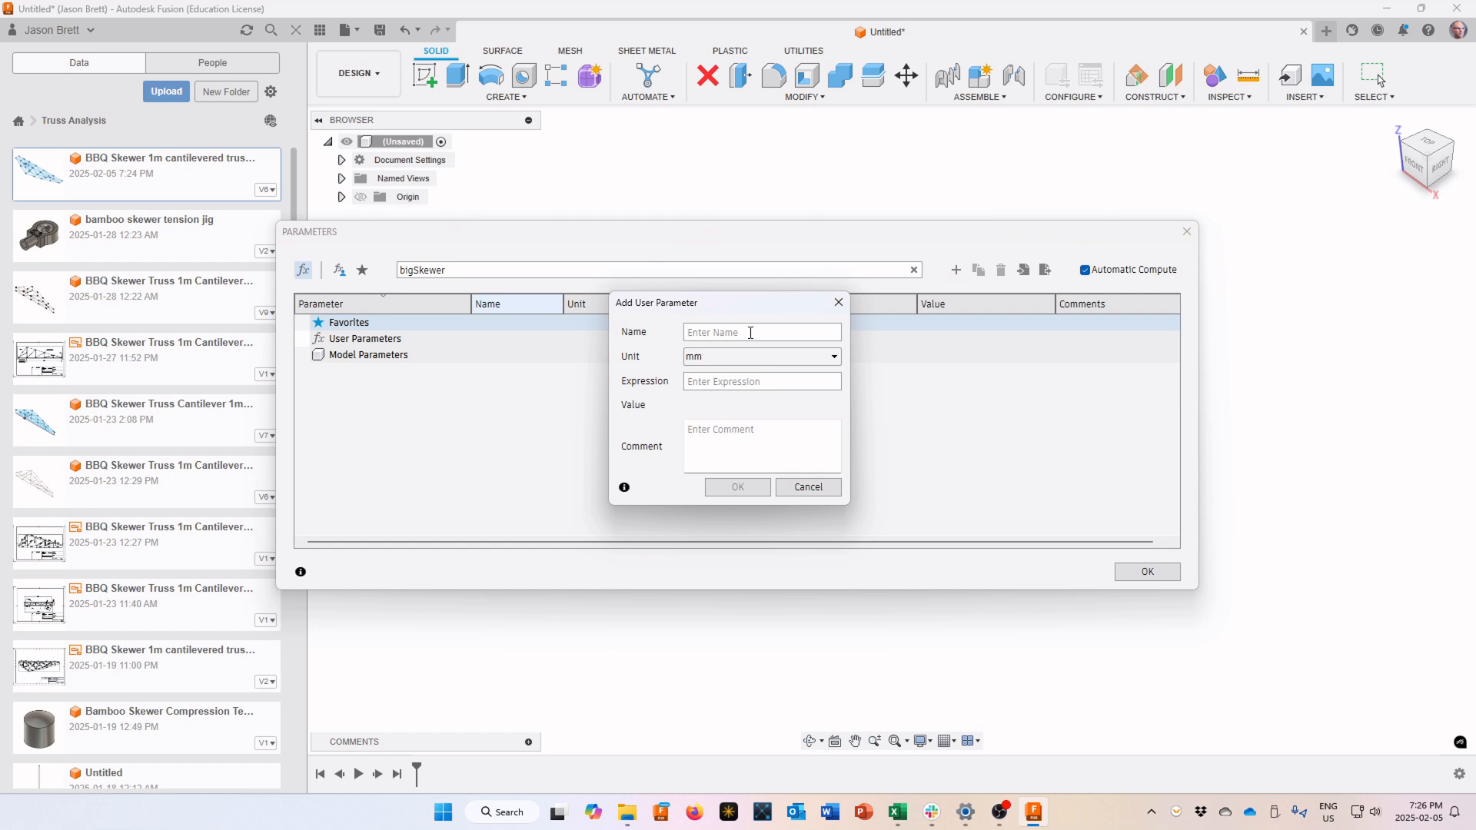
type("Bi")
key("BackSpace")
key("BackSpace")
type("bigSkewer")
left_click(720, 382)
type("5")
left_click(738, 488)
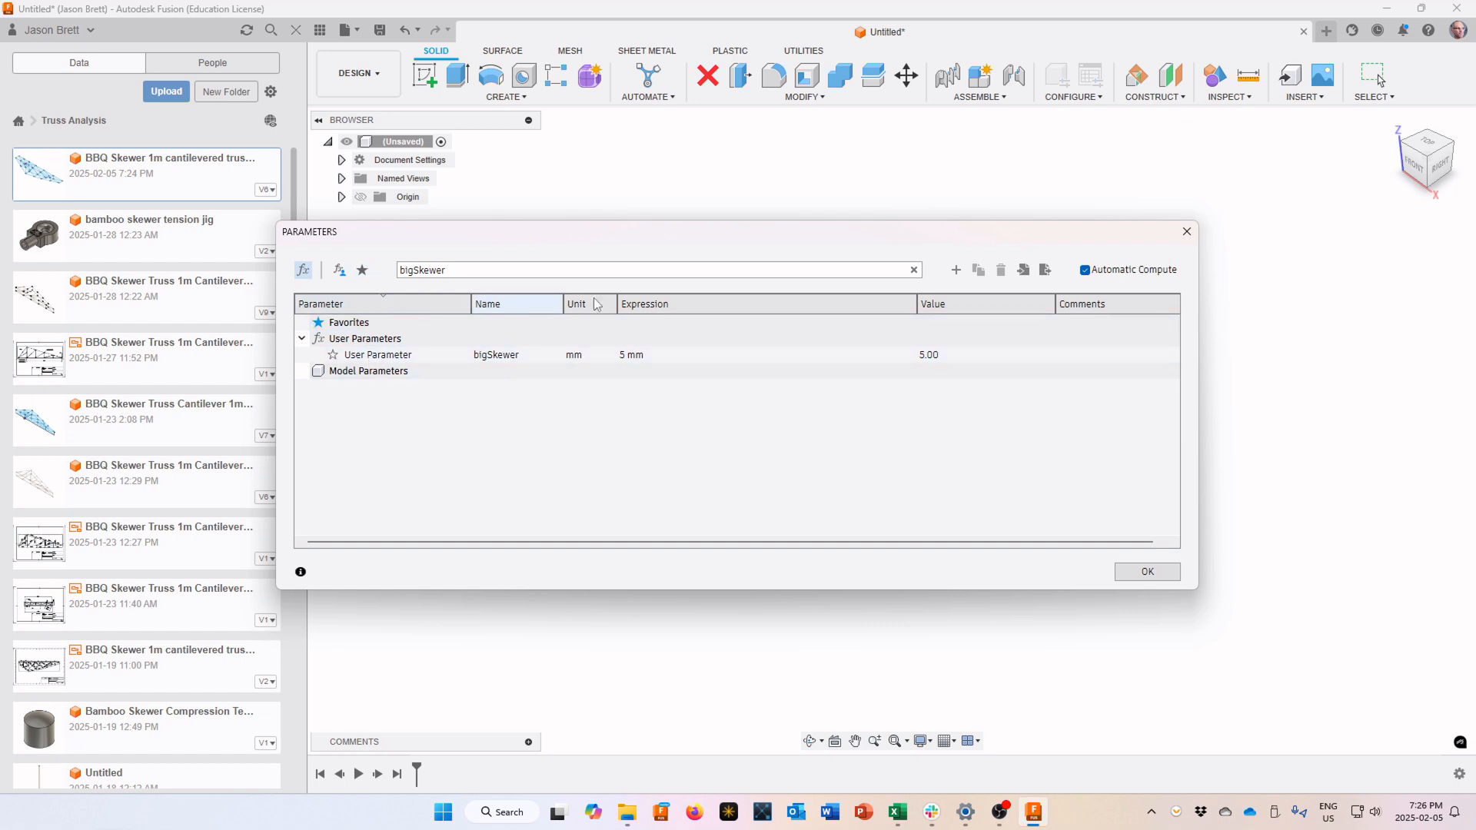
left_click(956, 270)
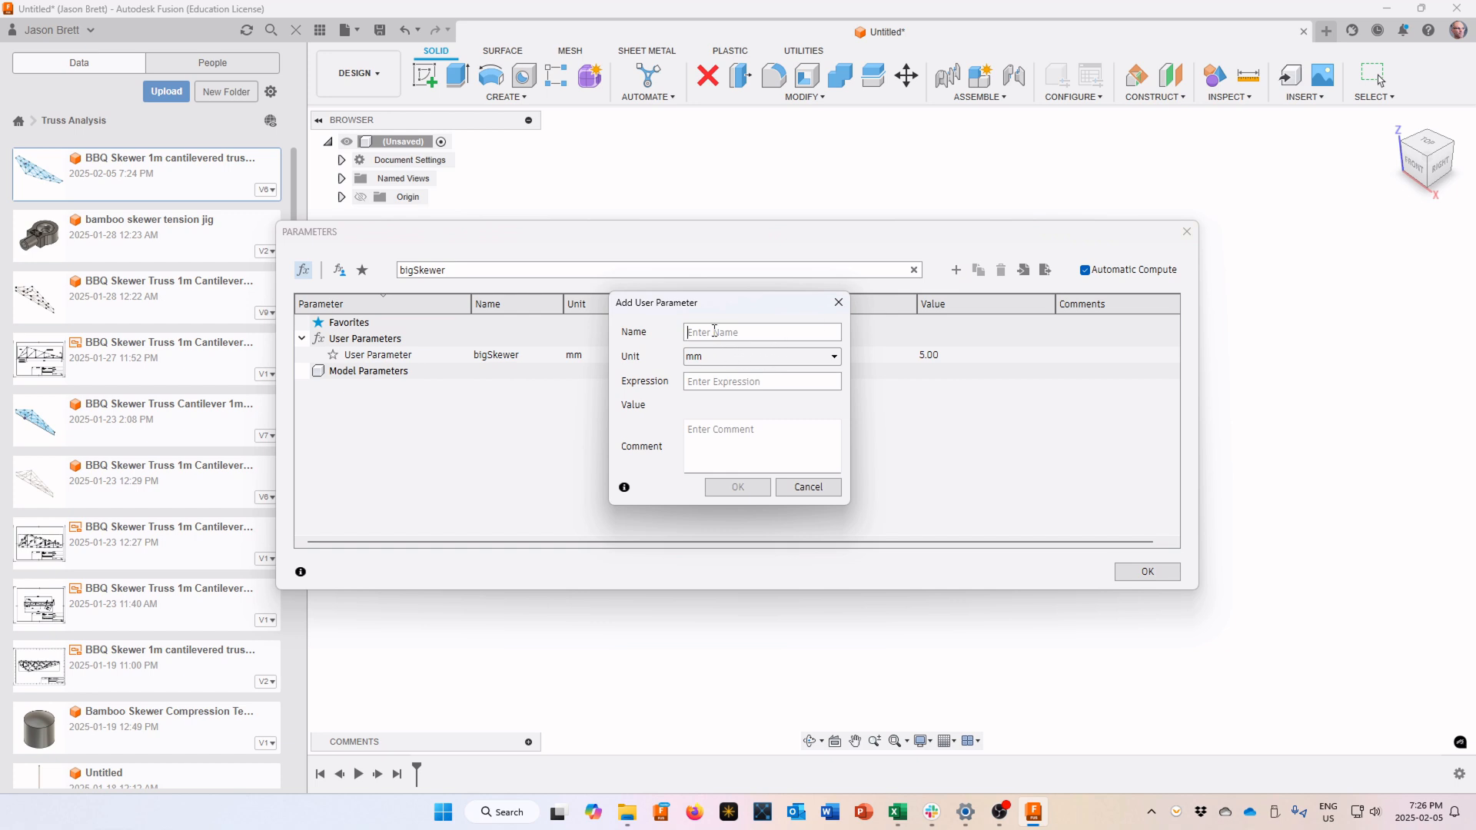
type("thinSkewer")
left_click(808, 487)
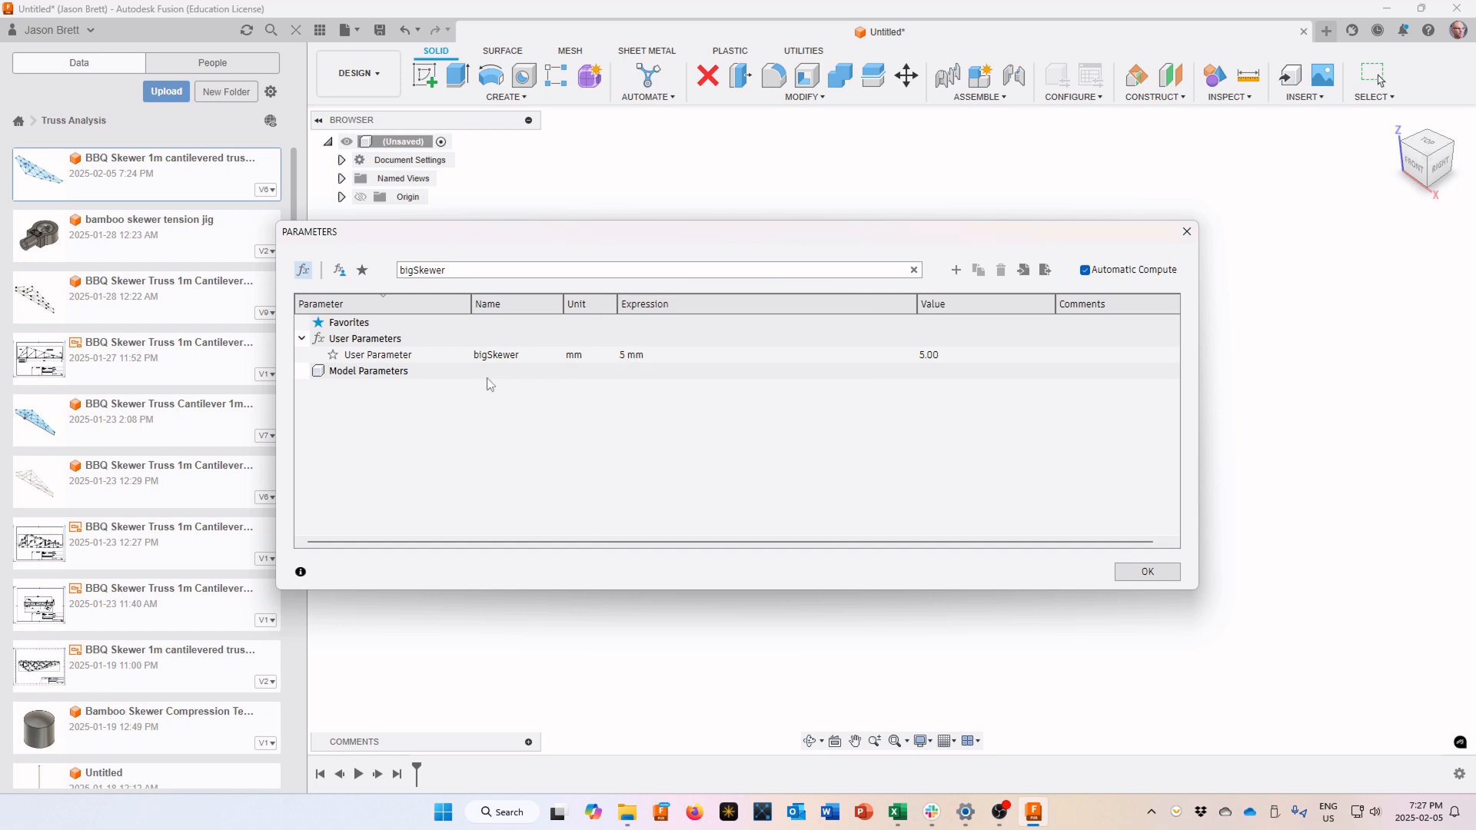
Check the User Parameters group and clear the bigSkewer text from the parameter filter
left_click(302, 338)
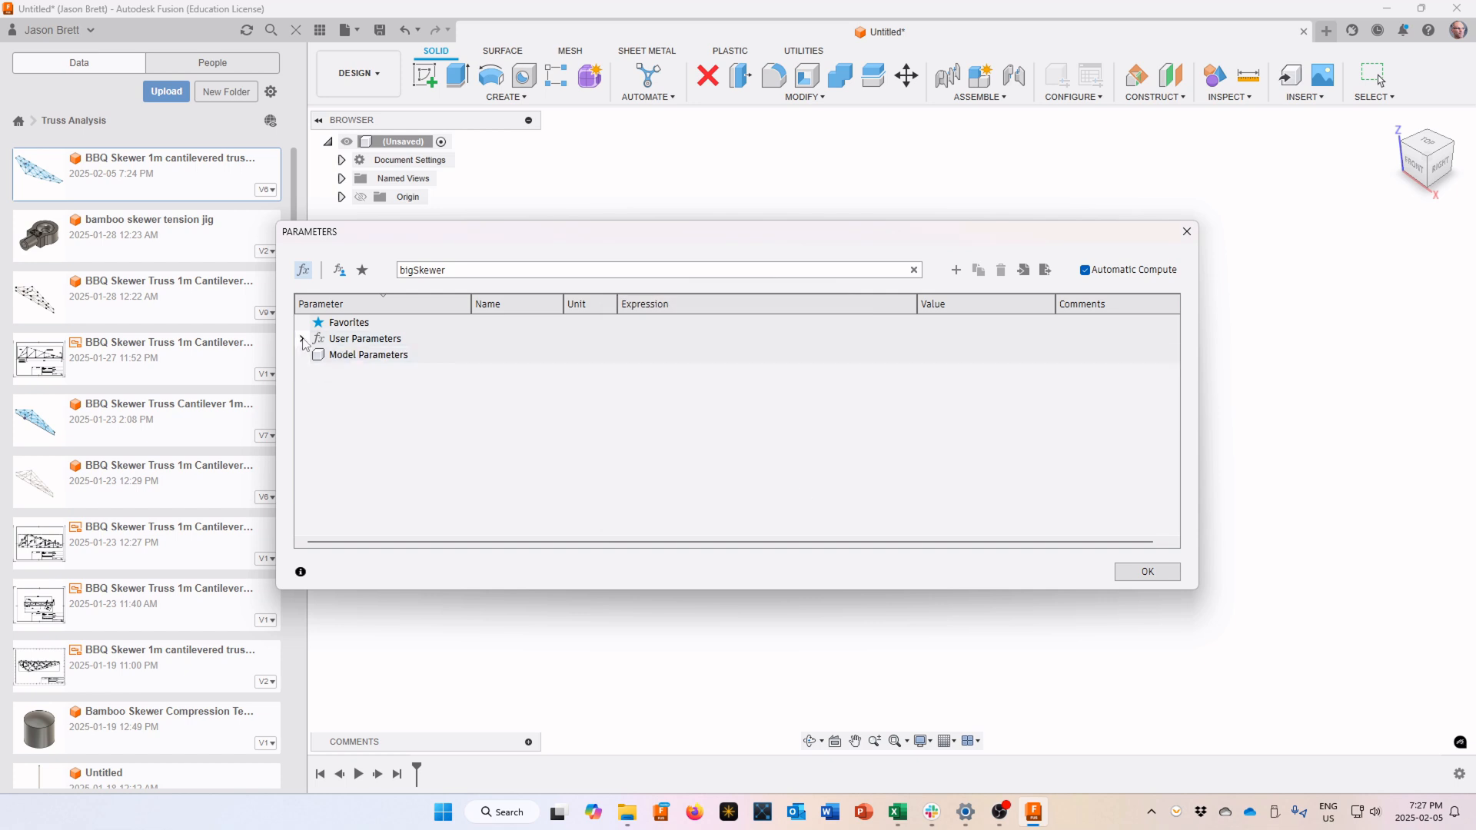
left_click(302, 339)
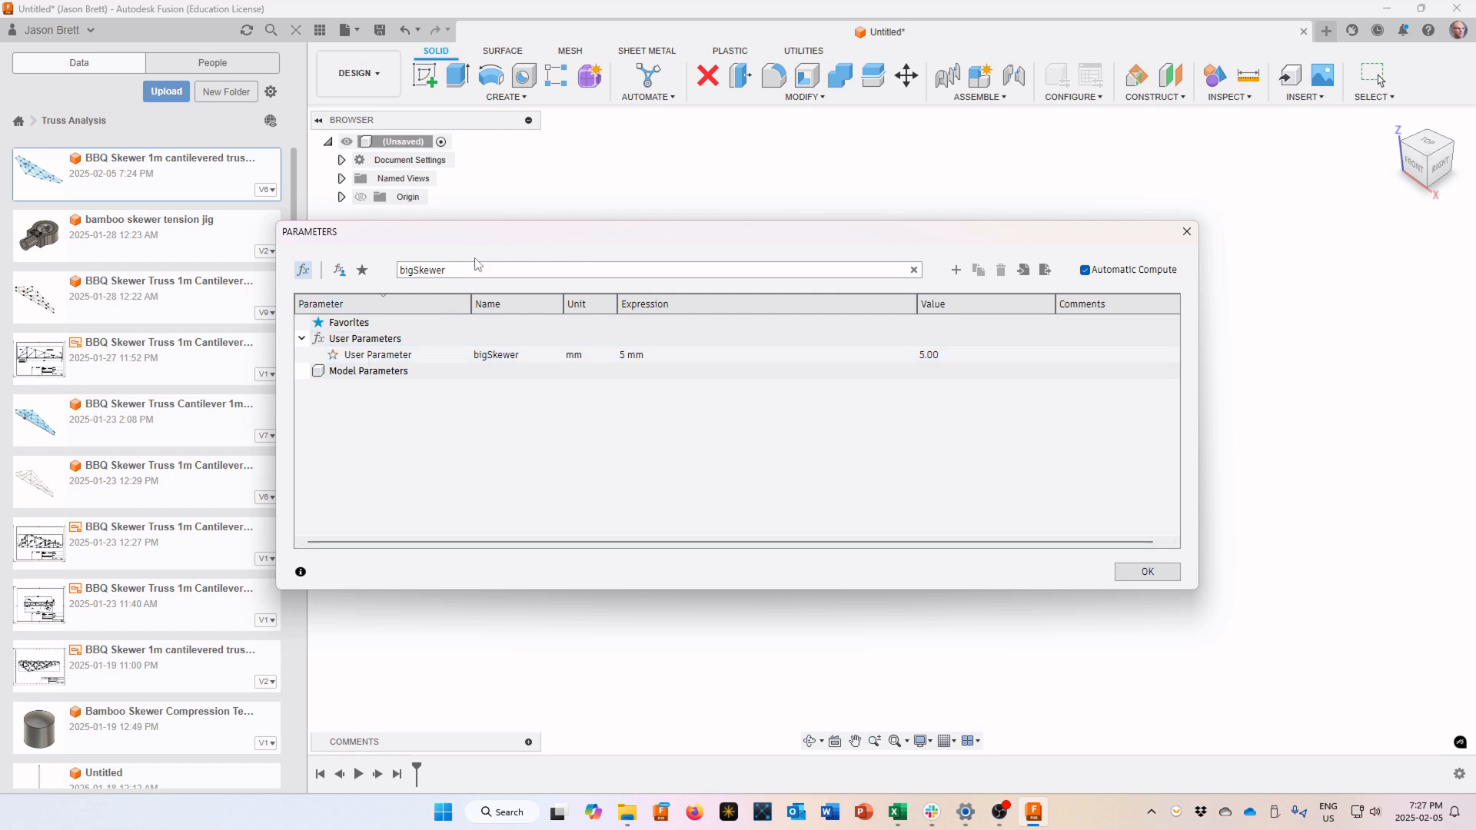
left_click_drag(471, 269, 341, 266)
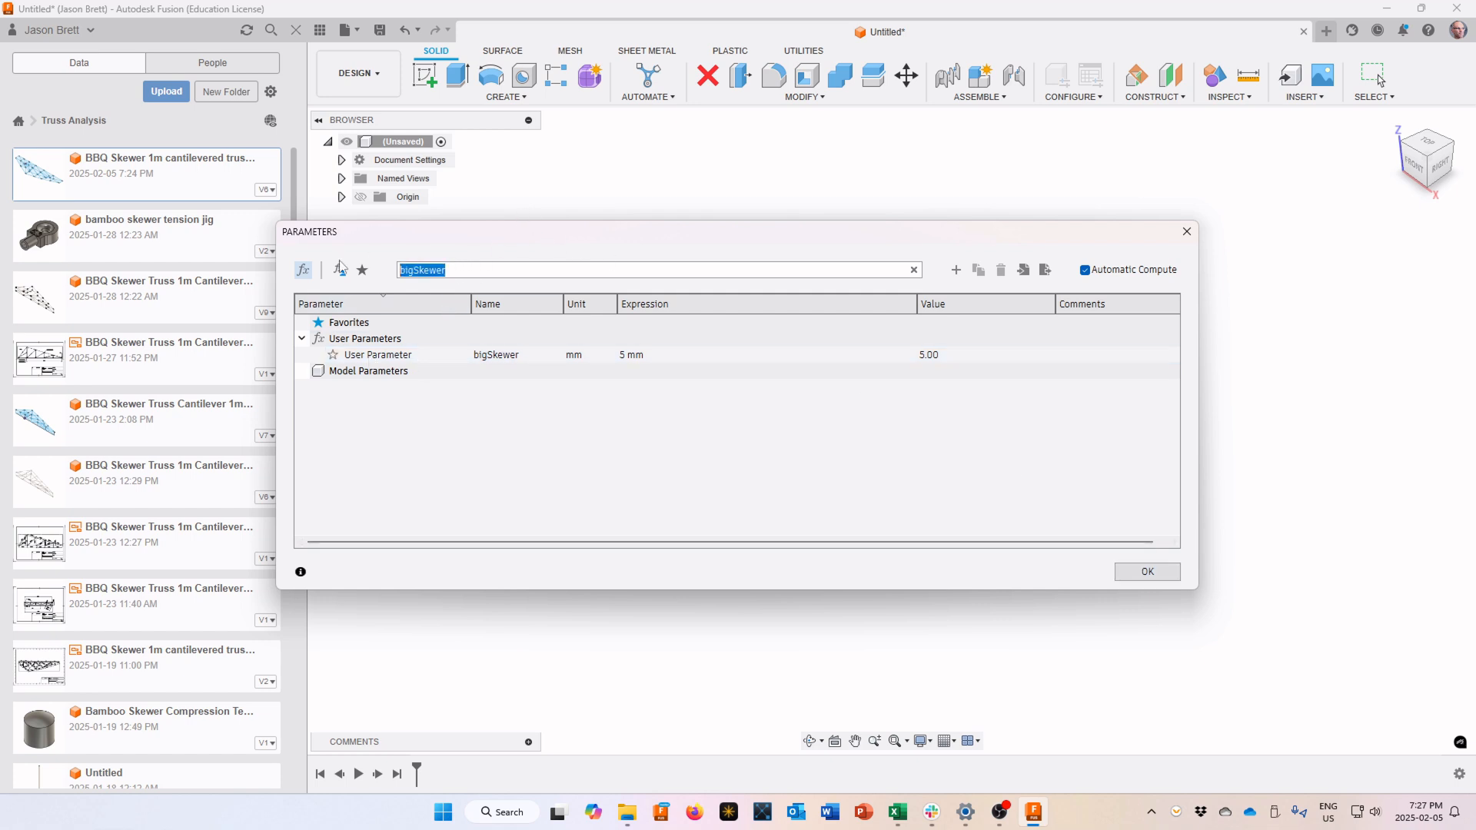